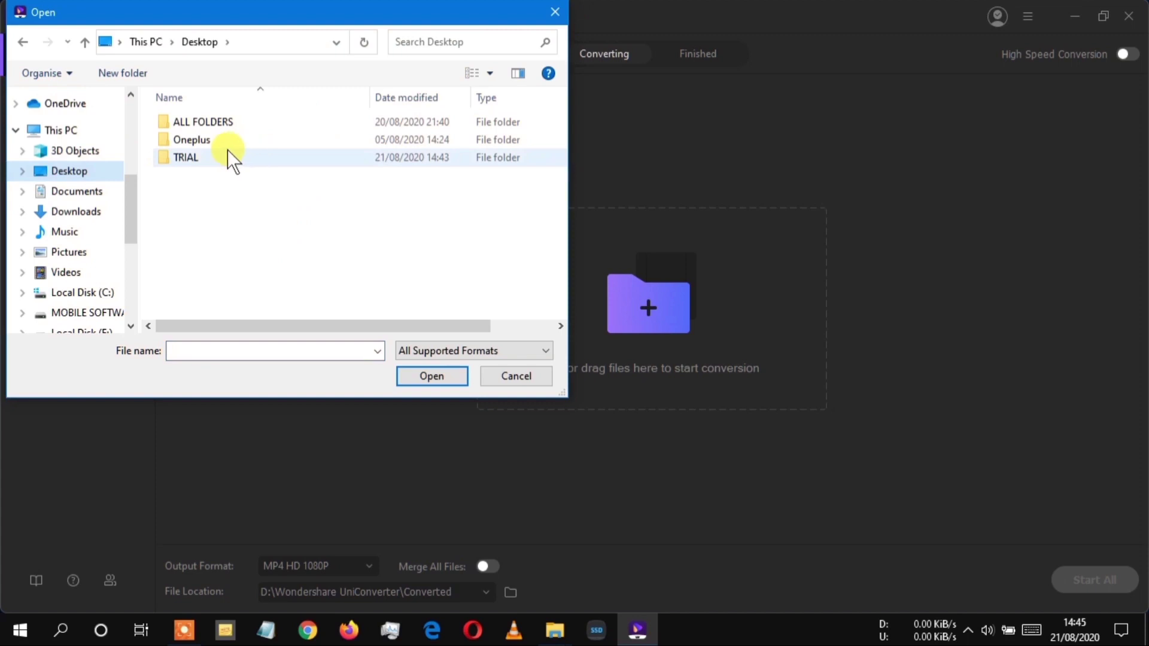
- Add the video "World Nature HDR 4K FUHD EXTREME QUALITY" from the desktop's TRIAL folder to the conversion list
double_click(226, 157)
left_click(286, 138)
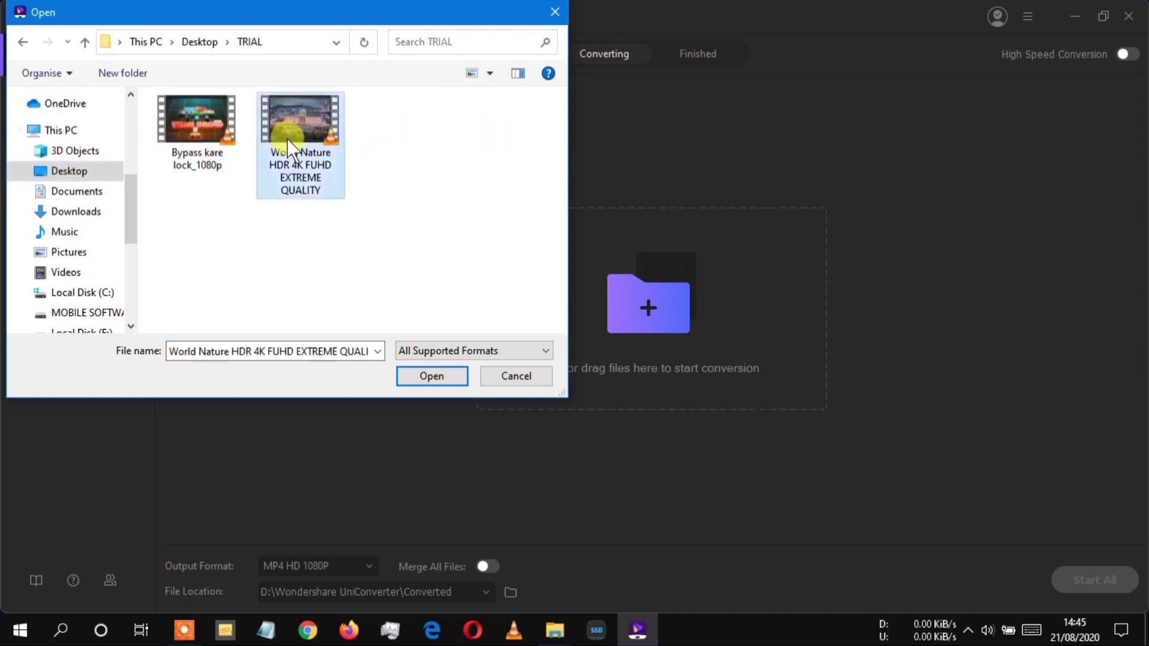
left_click(416, 377)
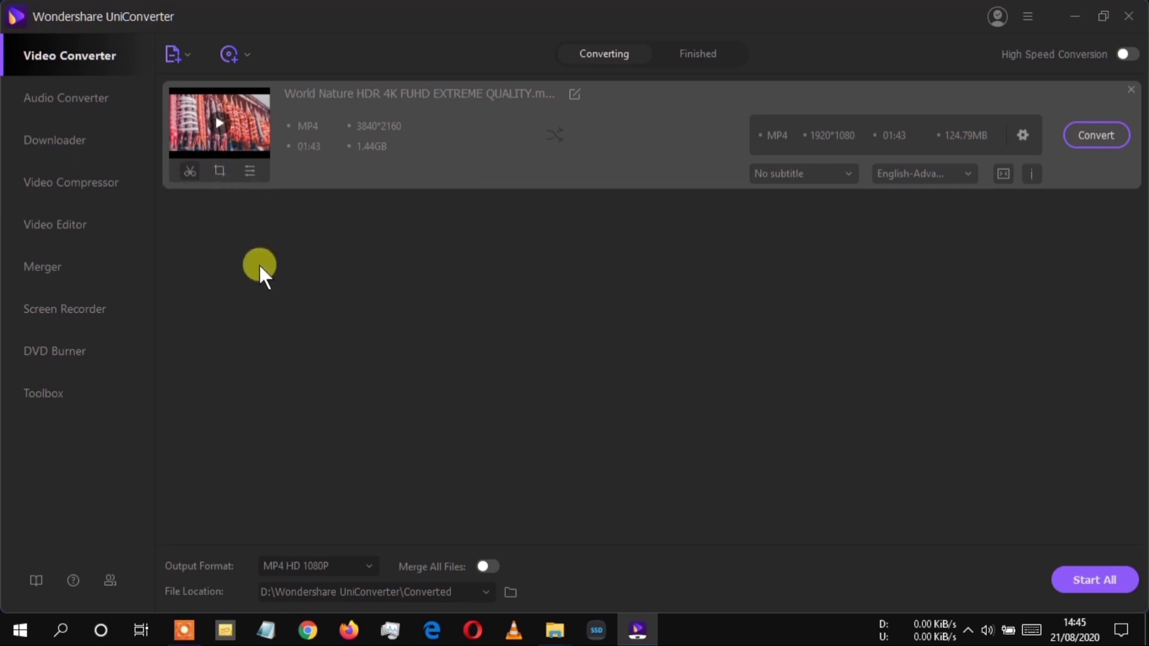
- Preview the World Nature video in the trim editor and close the editor without trimming
left_click(203, 171)
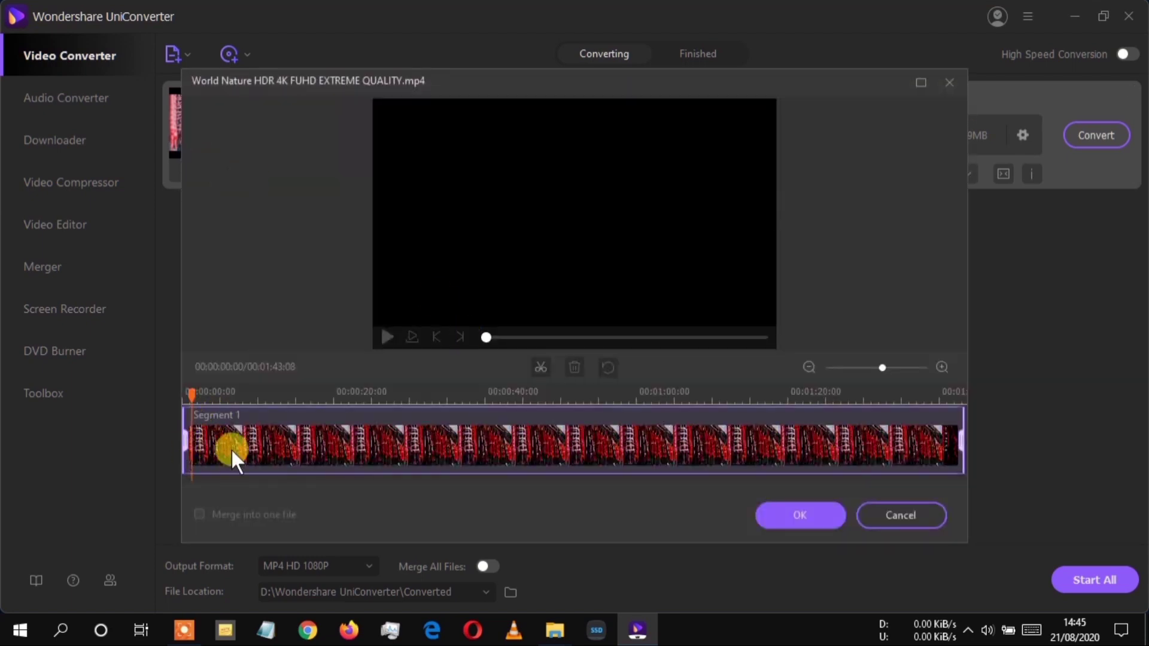
key("space")
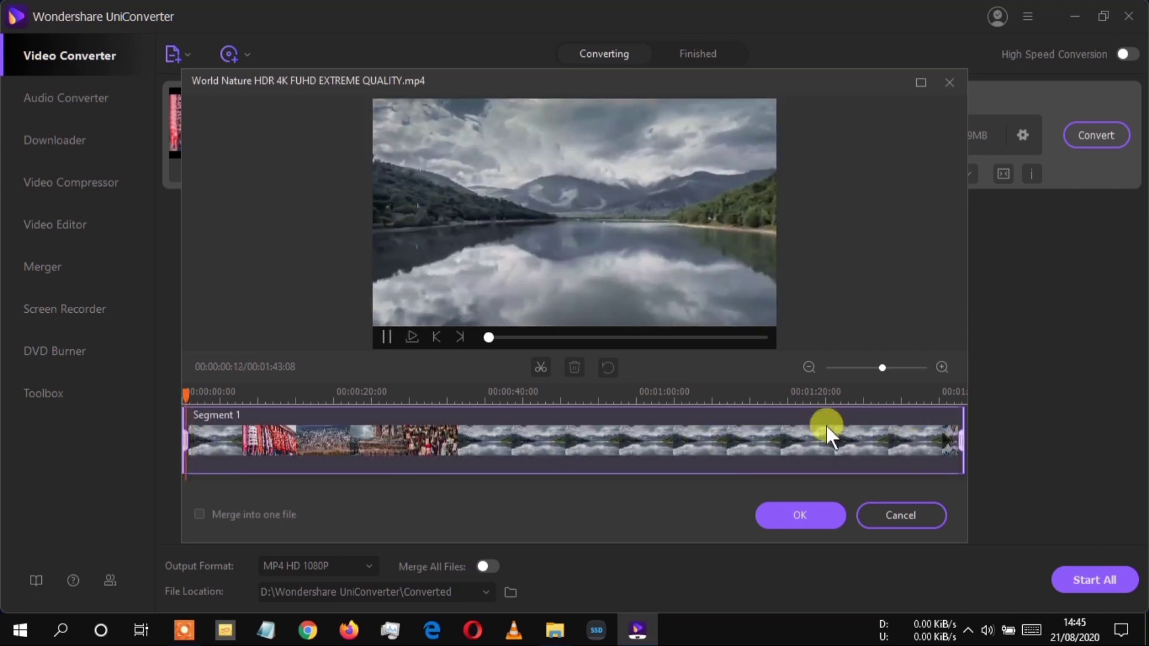
left_click(900, 518)
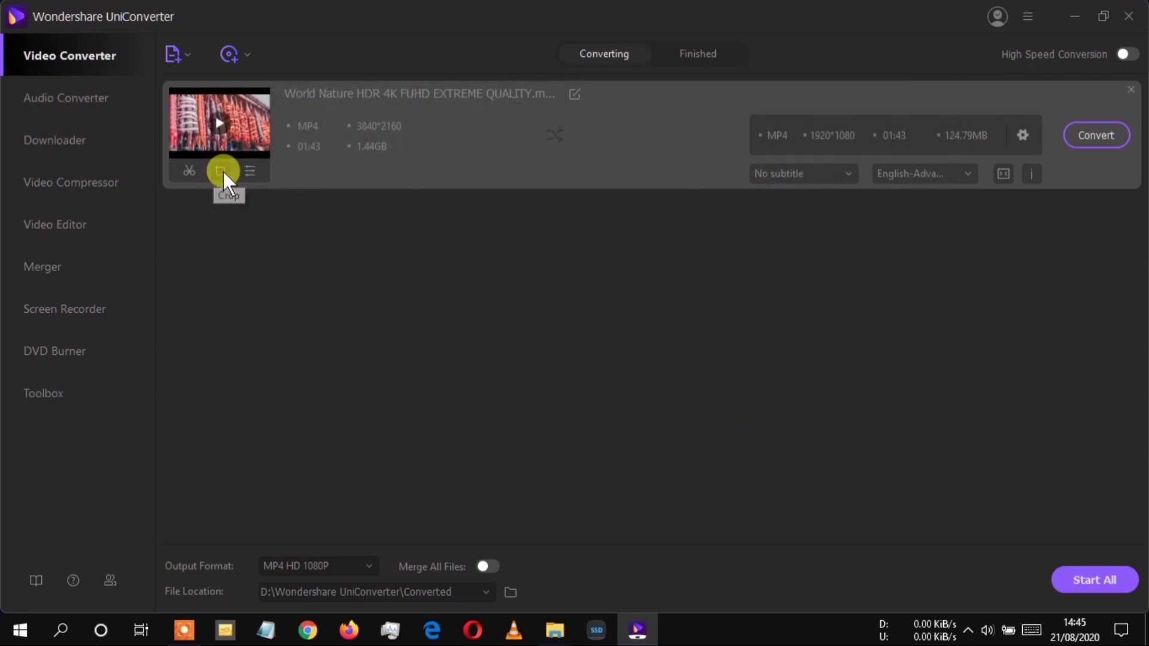
- Crop the World Nature video on all sides to an area of about 3388 × 1586
left_click(221, 171)
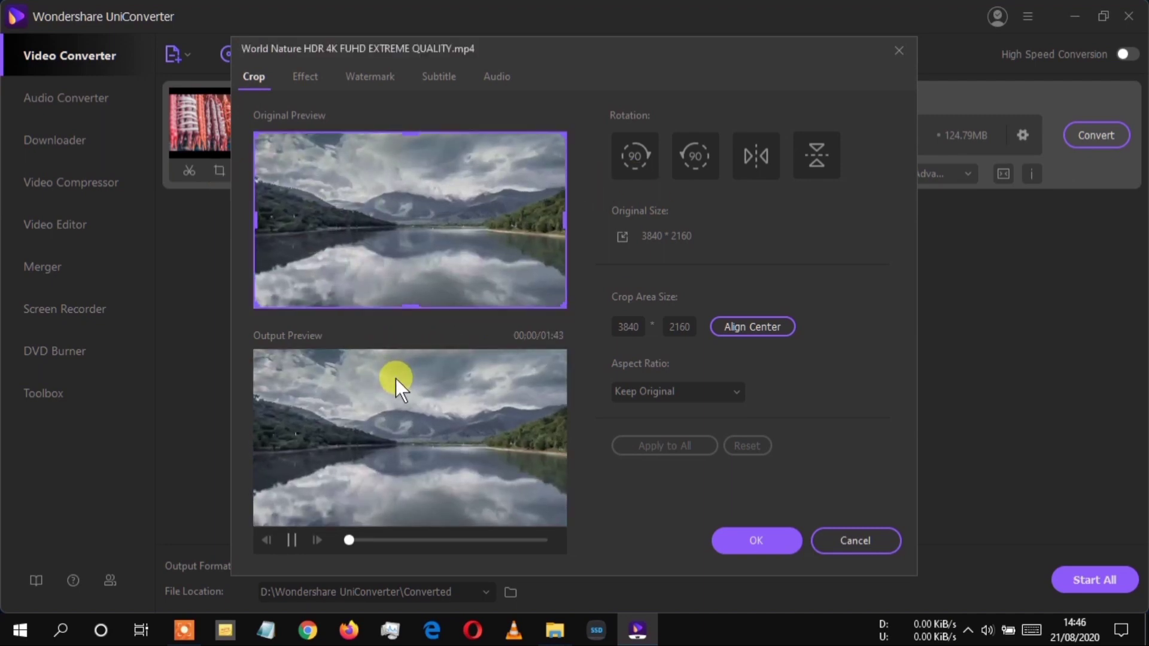
left_click(290, 540)
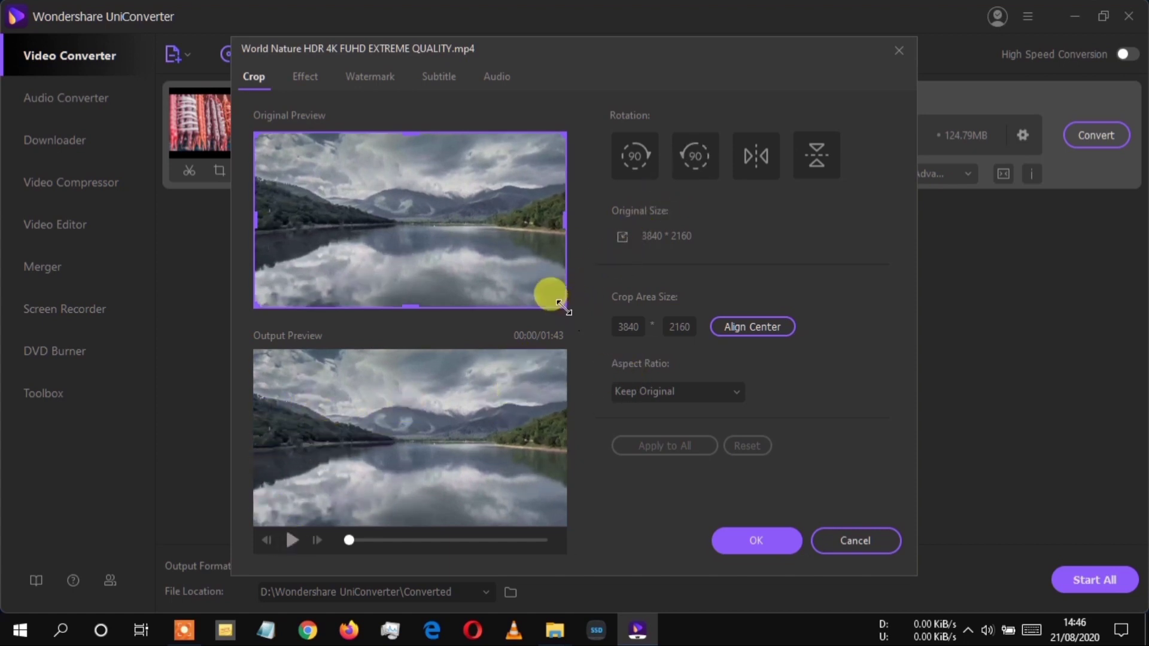
mouse_move(560, 305)
left_mouse_down()
mouse_move(498, 257)
mouse_move(504, 293)
mouse_move(553, 294)
left_mouse_up()
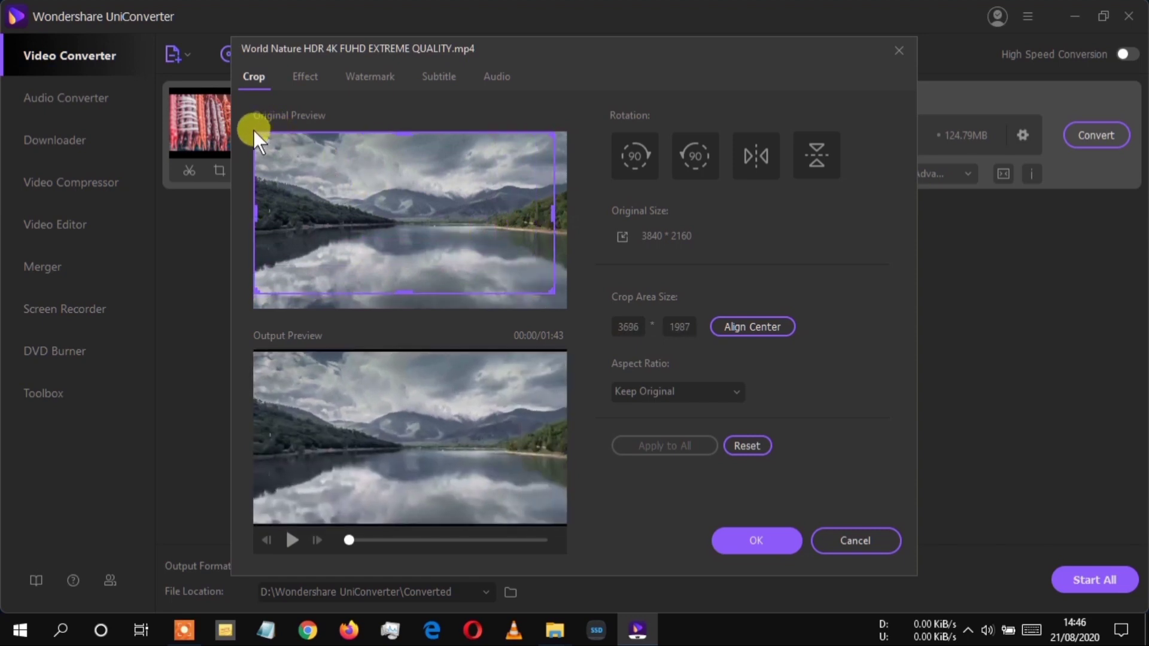
left_click_drag(254, 138, 280, 167)
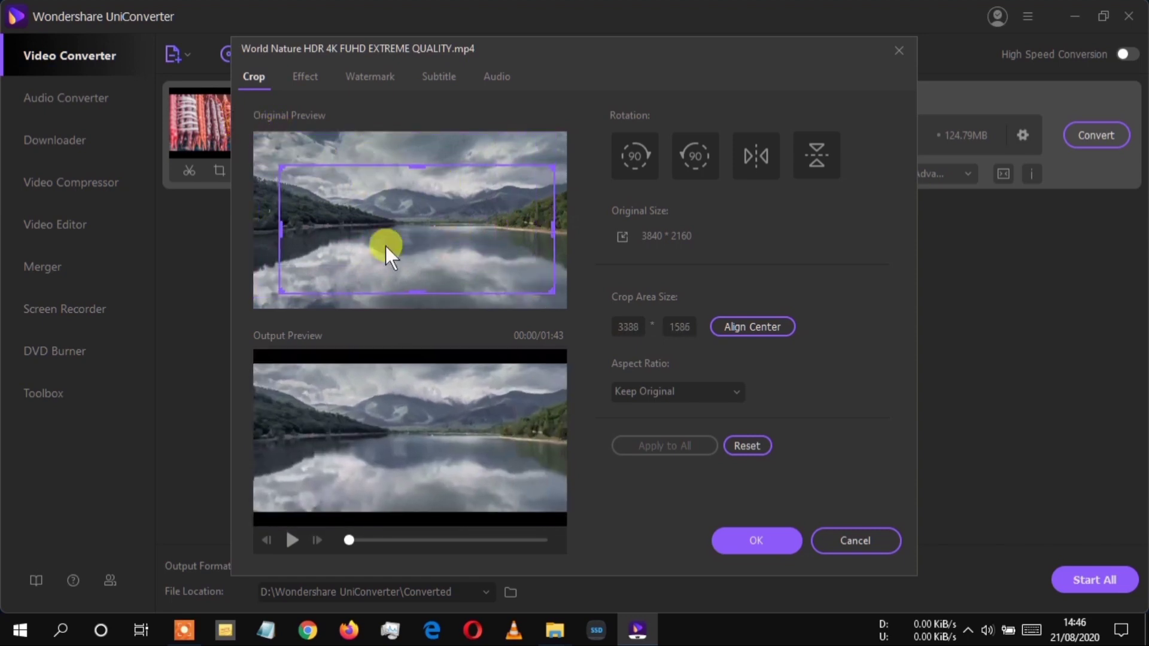
left_click(900, 52)
left_click(646, 352)
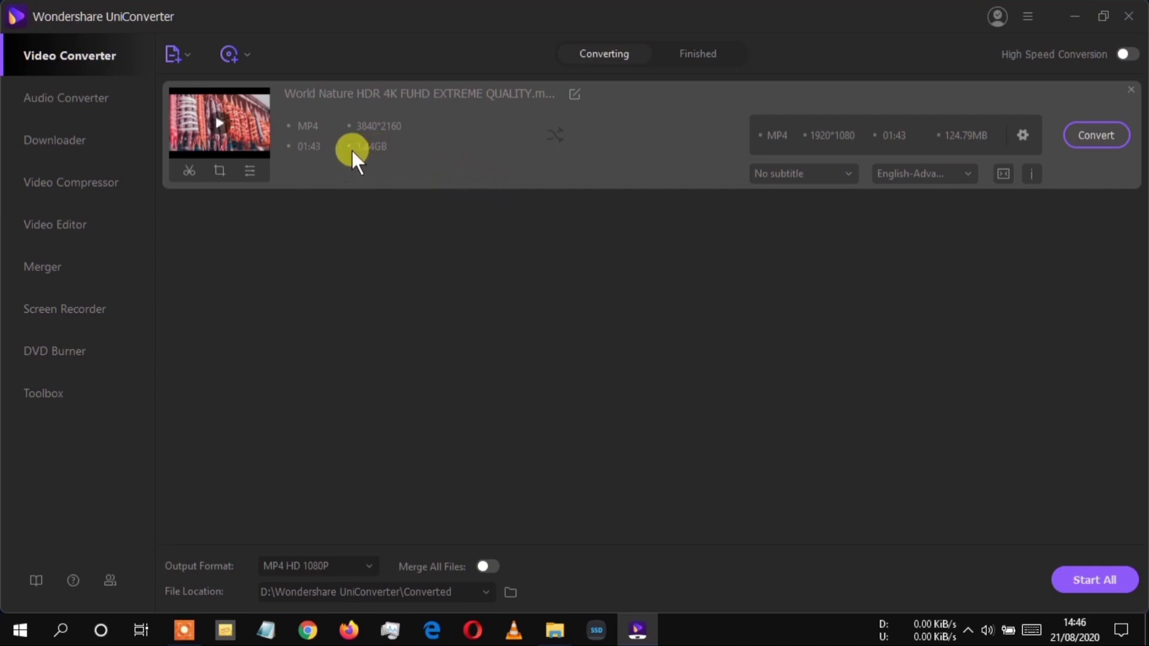
- Raise the World Nature video's saturation to 82, using the frame at 00:28 as the preview
left_click(255, 171)
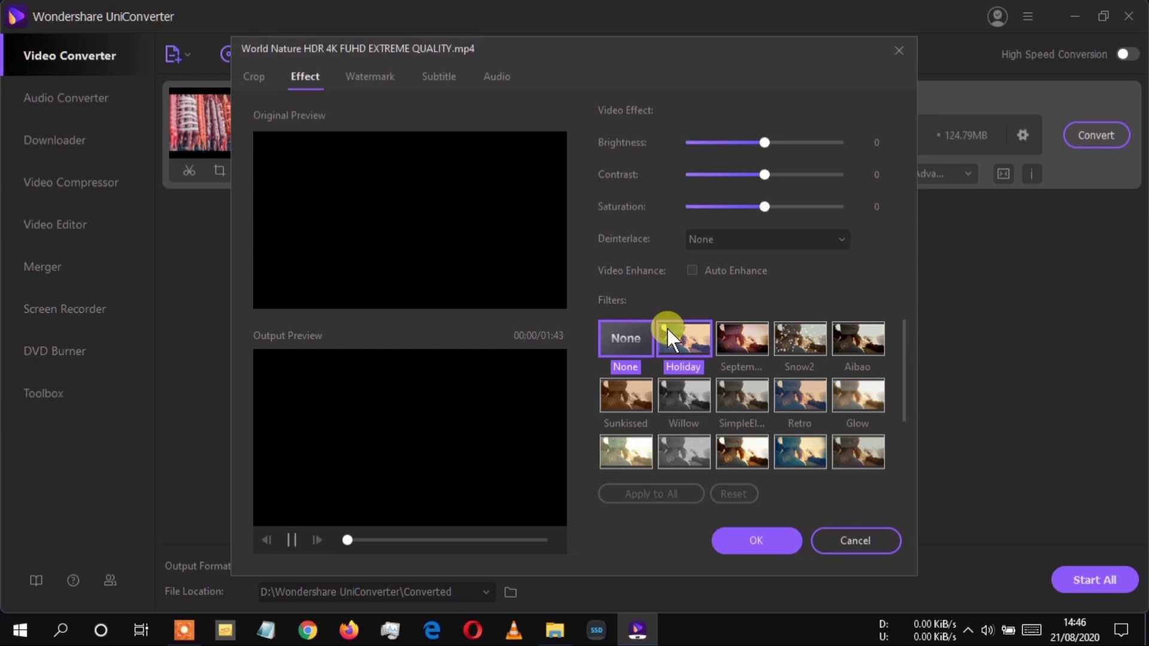
left_click(292, 541)
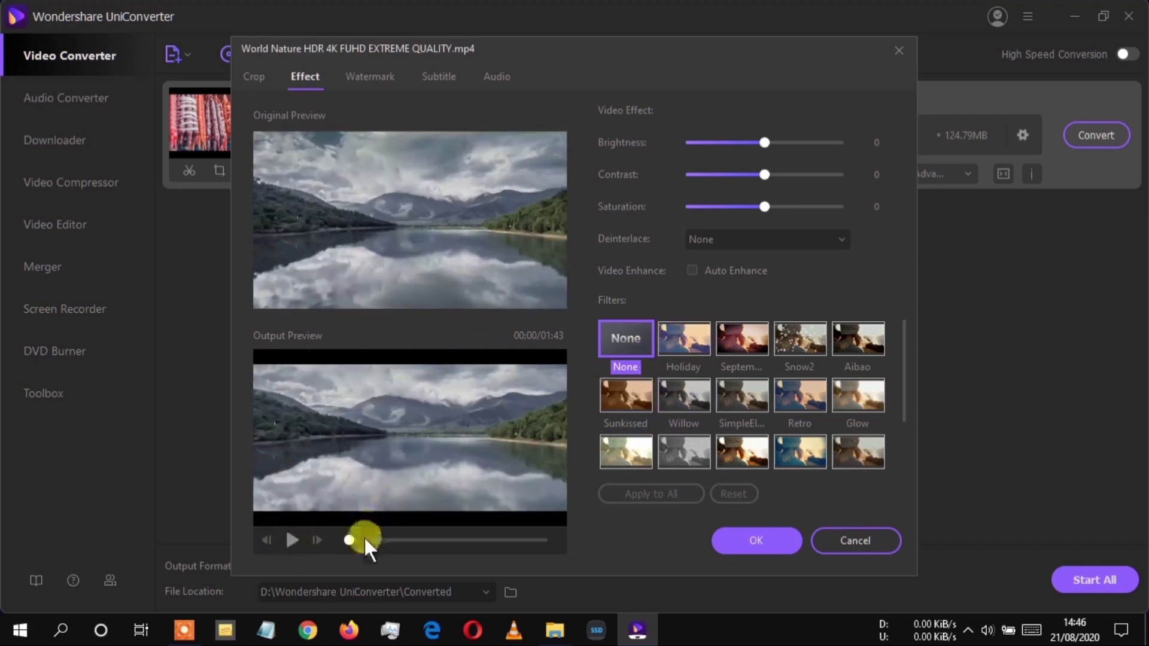
left_click(403, 539)
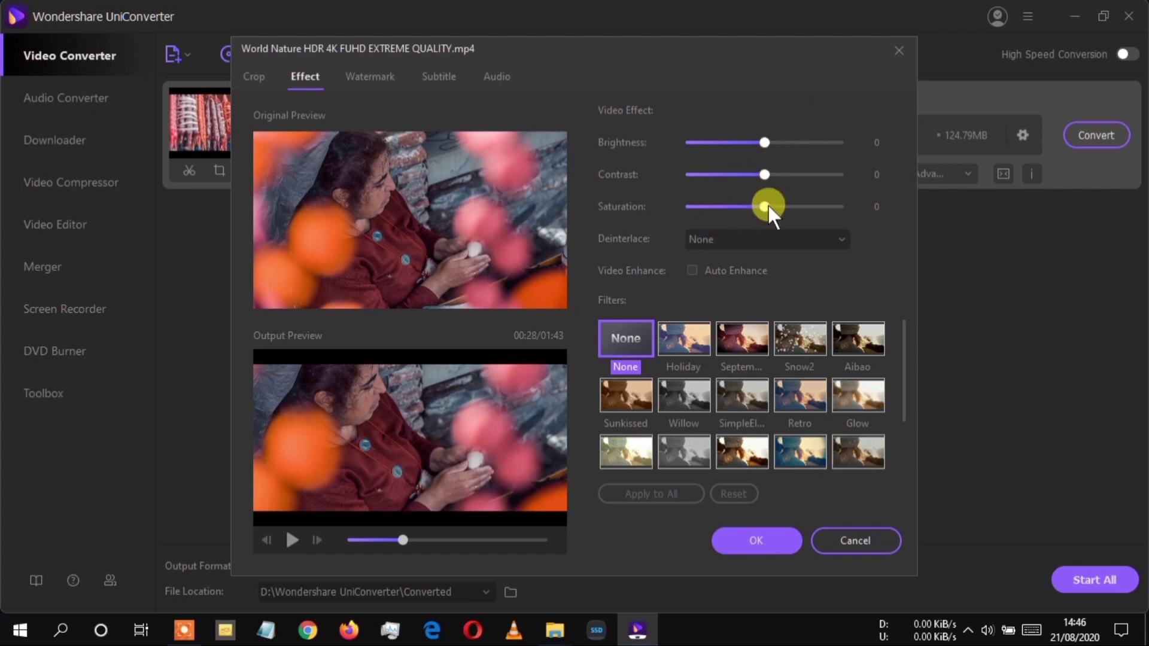
left_click_drag(762, 208, 832, 207)
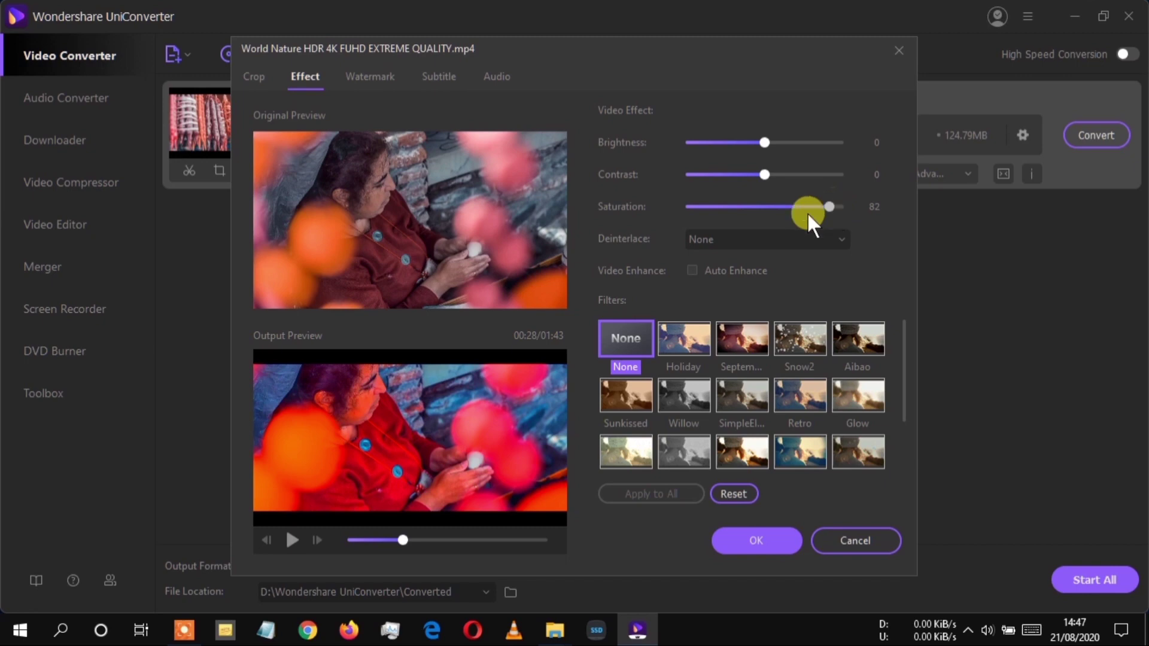
key("Return")
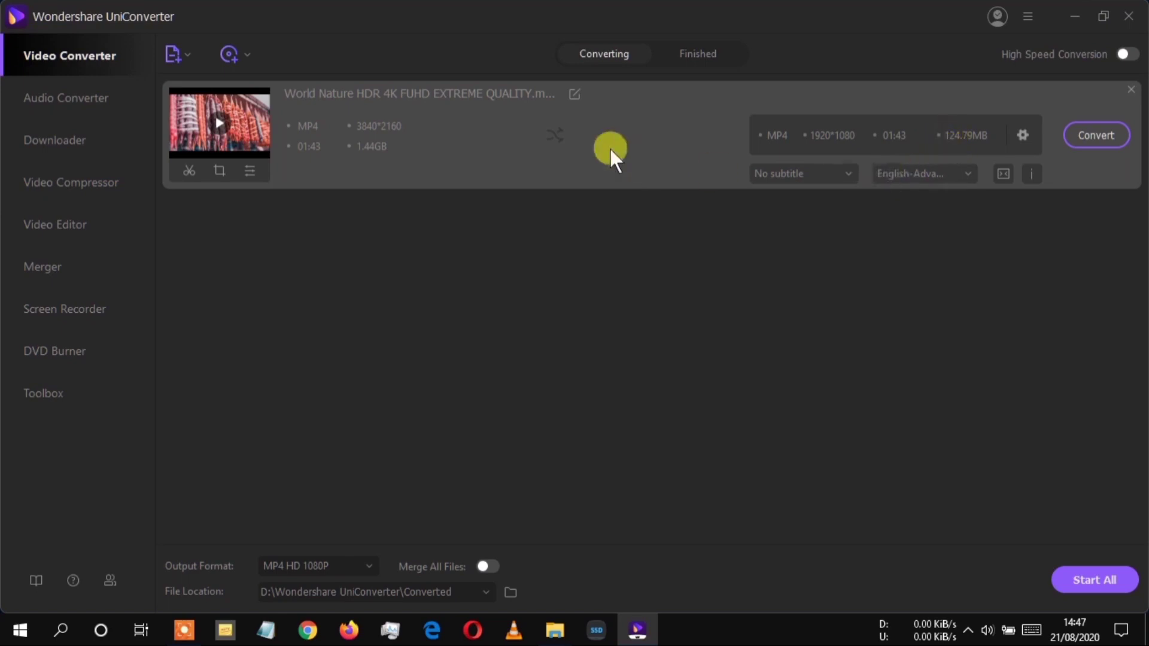
- Look through the video, audio and device output formats and set the World Nature video to the Android 1080P preset
left_click(1023, 137)
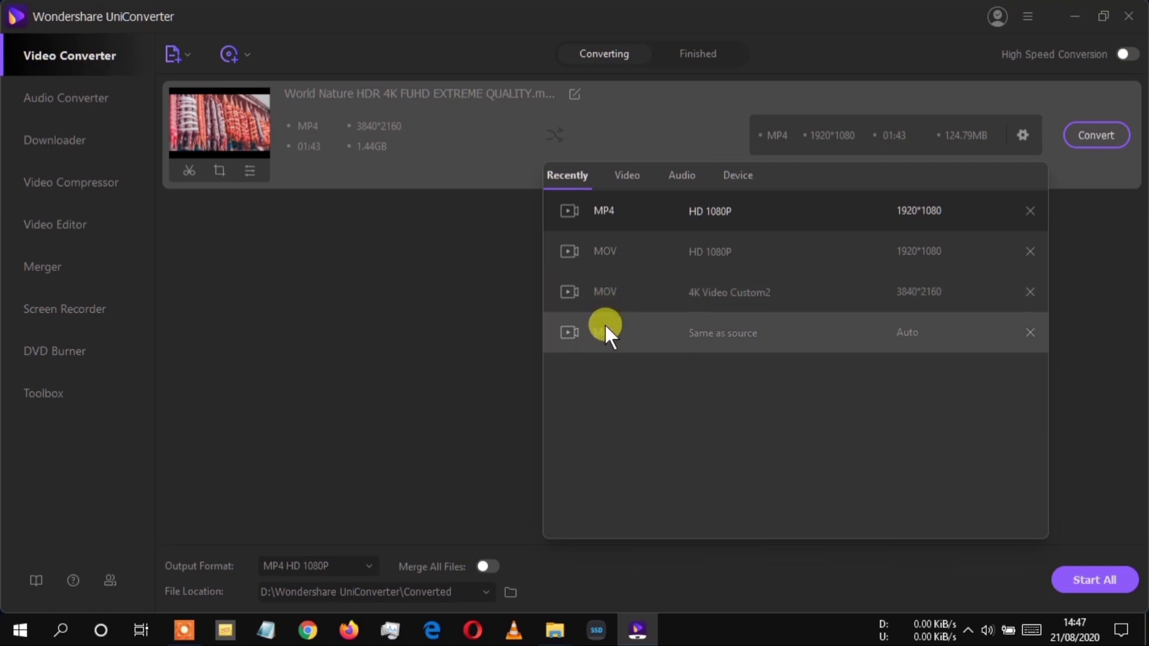
left_click(615, 173)
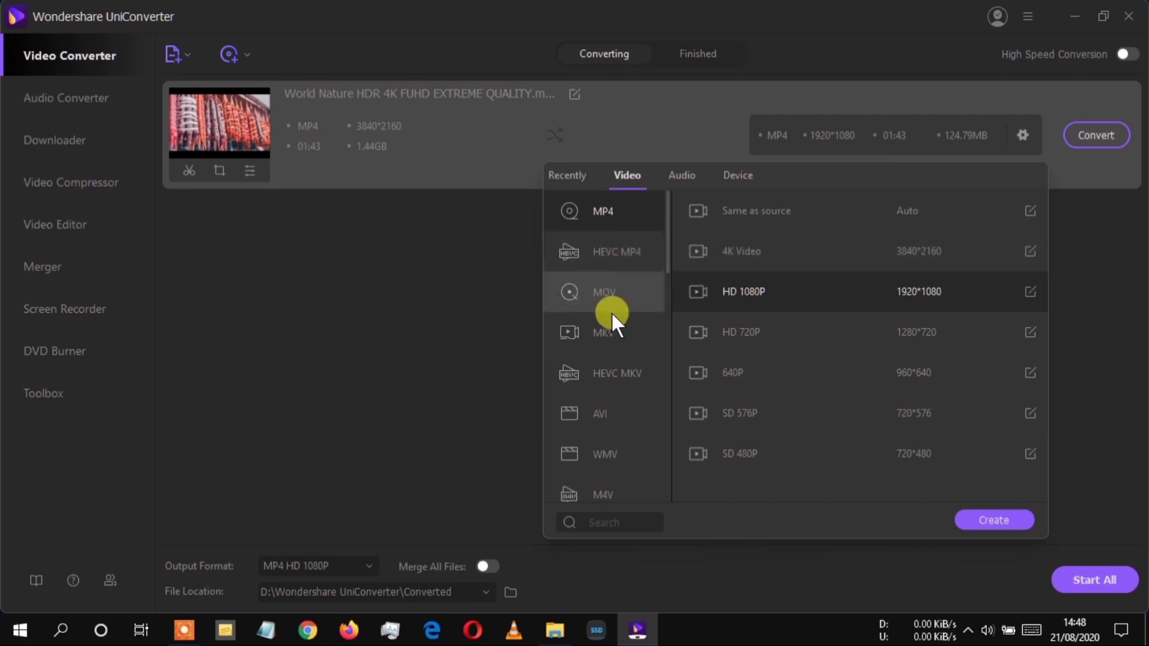
left_click(612, 408)
left_click(620, 254)
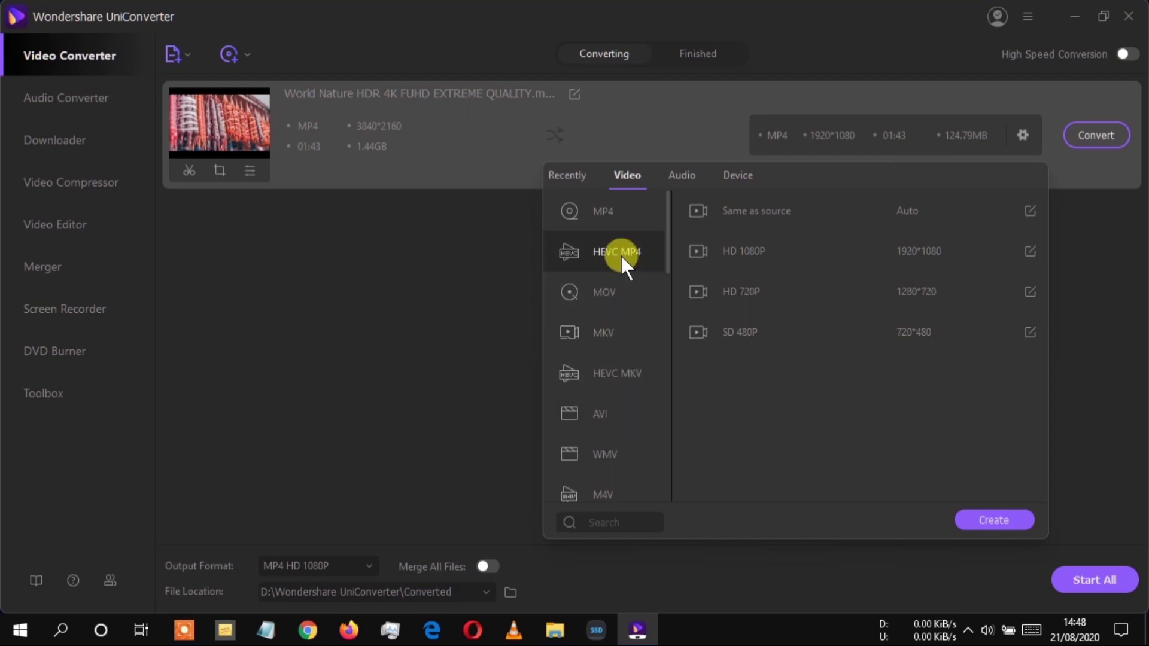
left_click(691, 173)
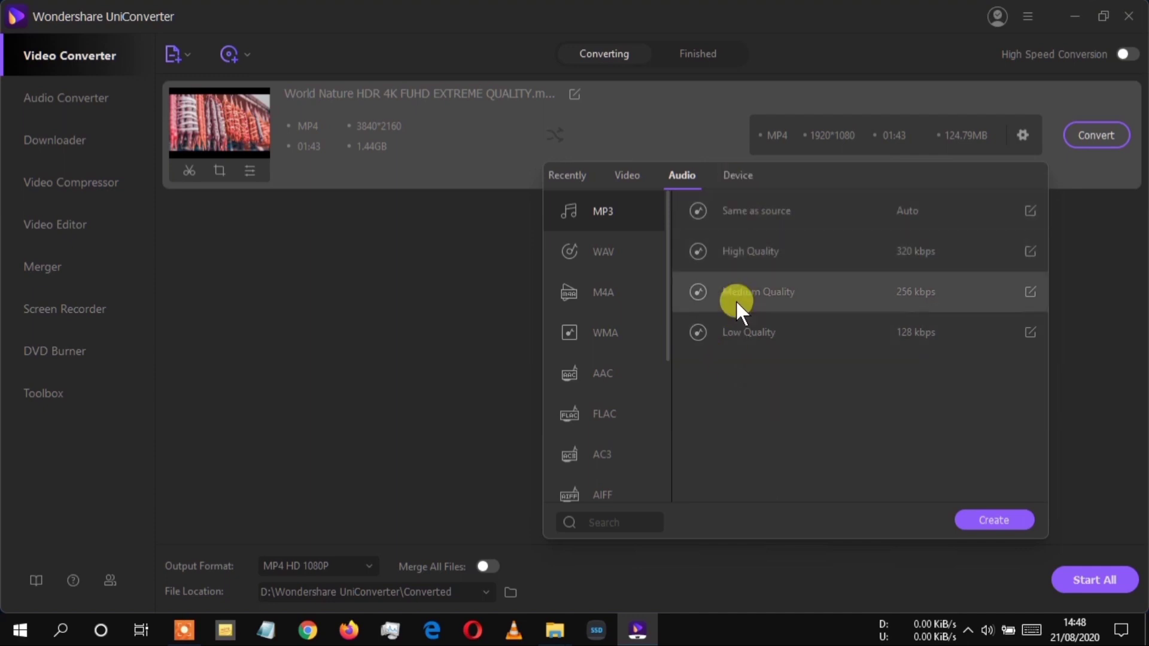
left_click(750, 187)
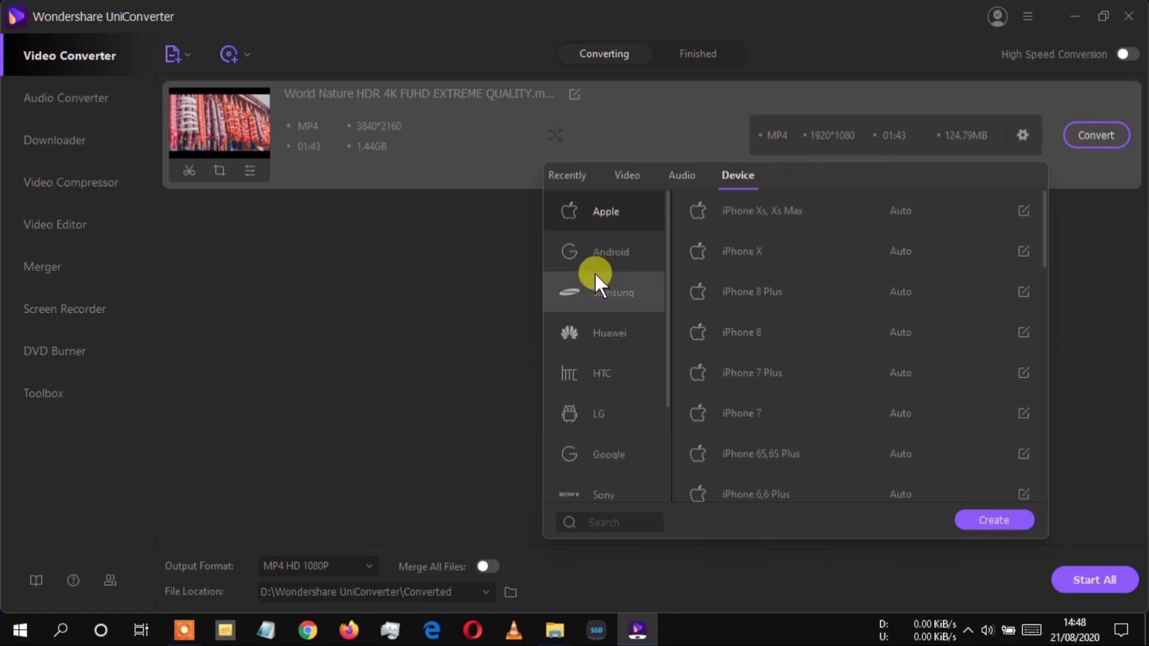
left_click(623, 264)
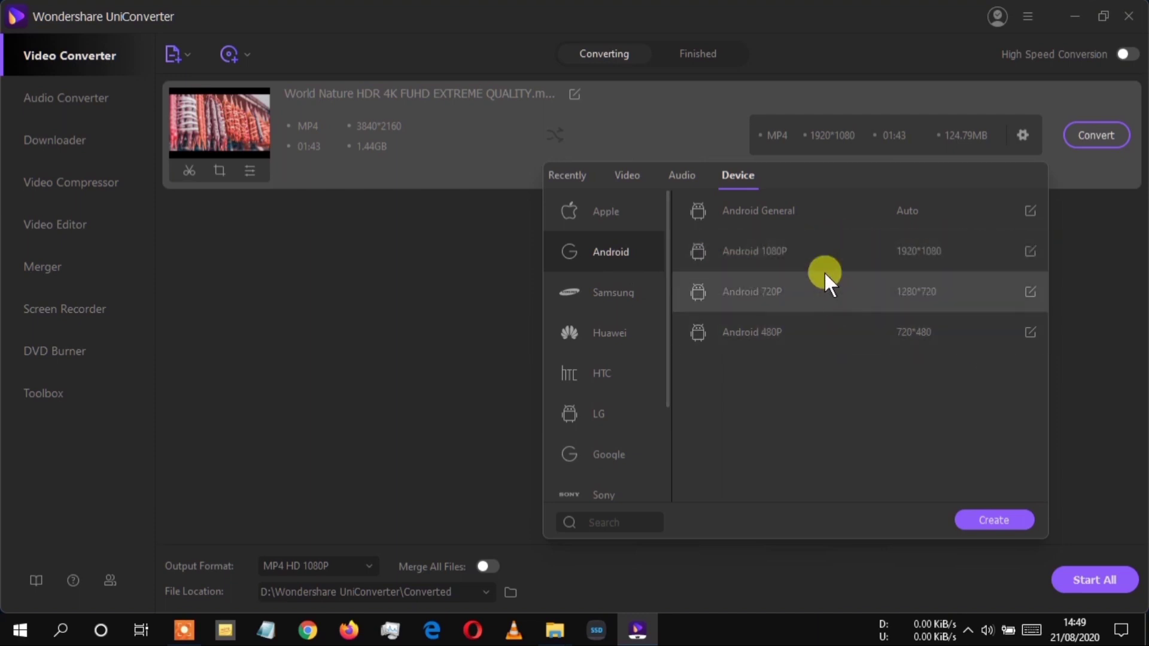
left_click(790, 249)
left_click(874, 257)
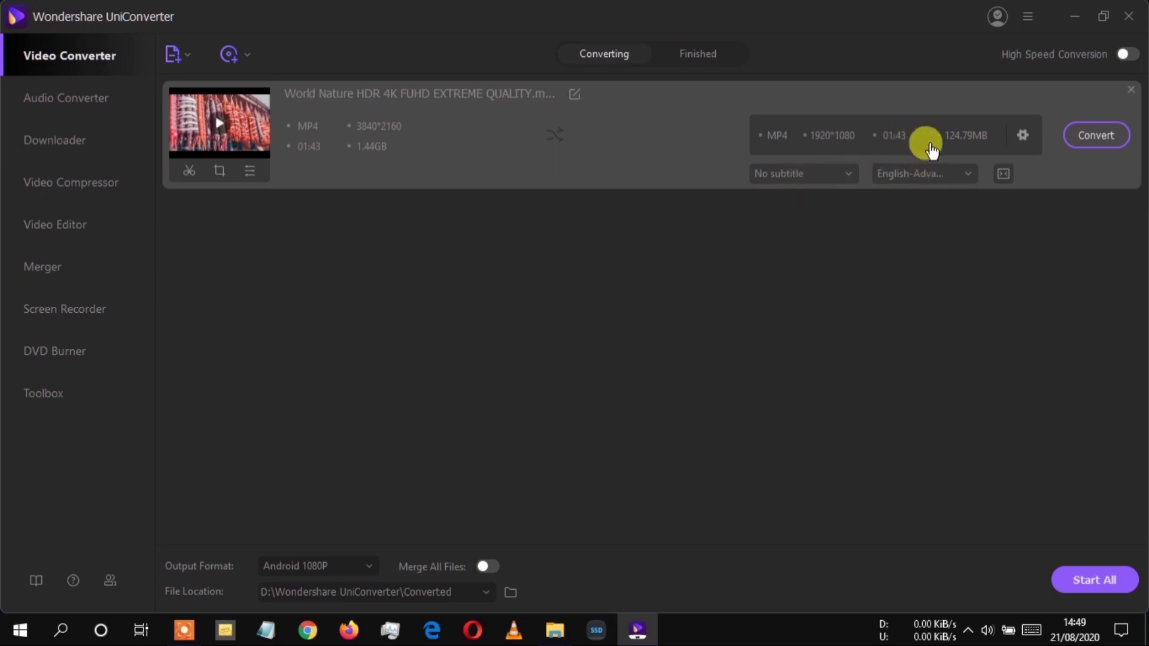
left_click(1023, 139)
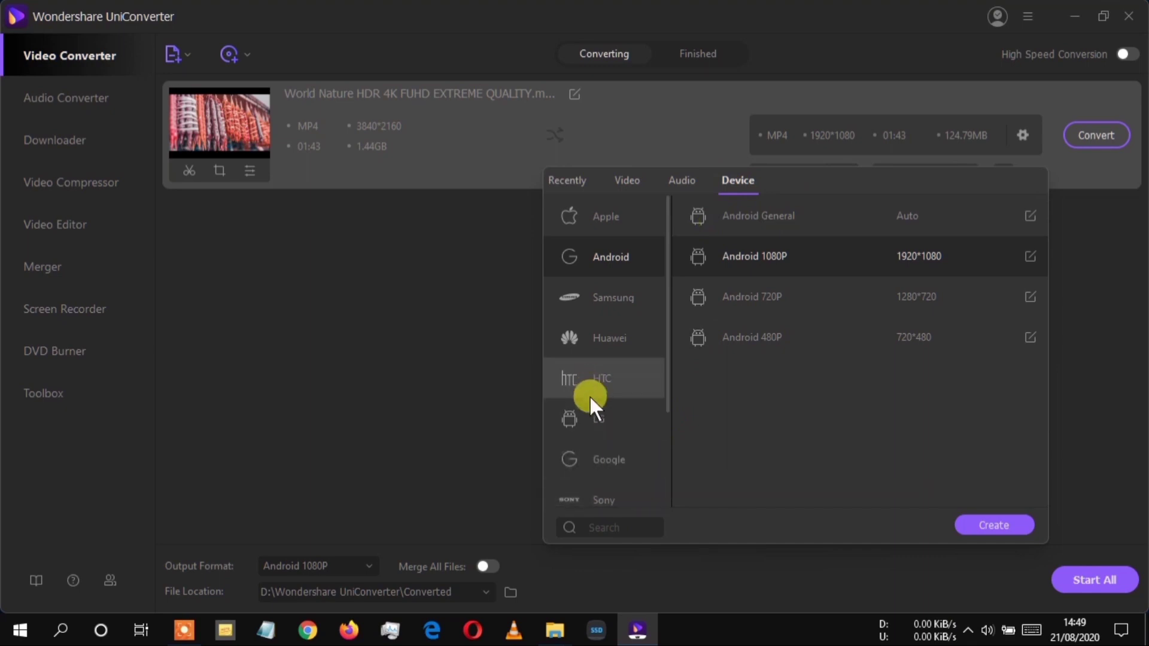
left_click(1021, 137)
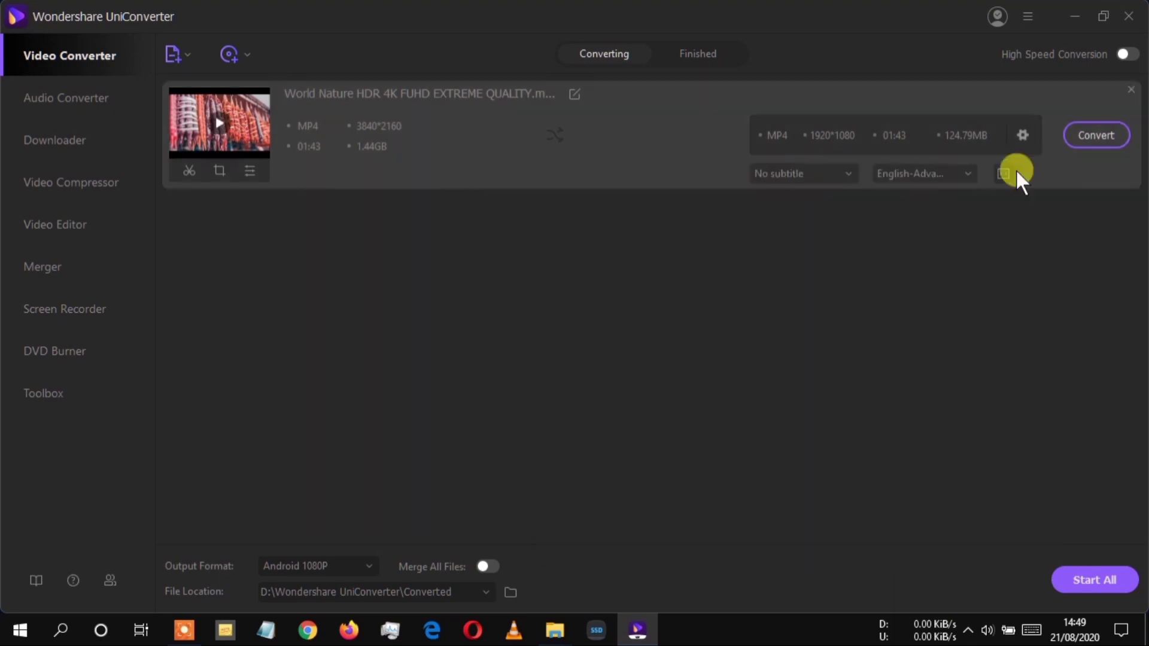
- Convert the World Nature video and open the folder of the converted file from the finished list
left_click(1087, 142)
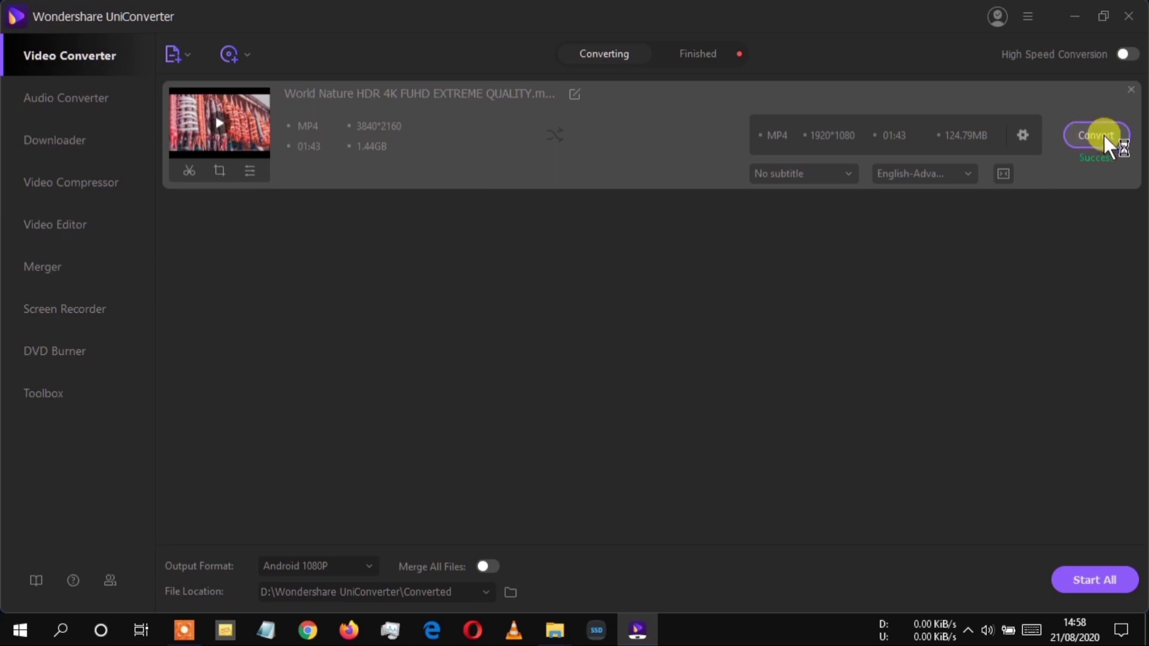
left_click(696, 53)
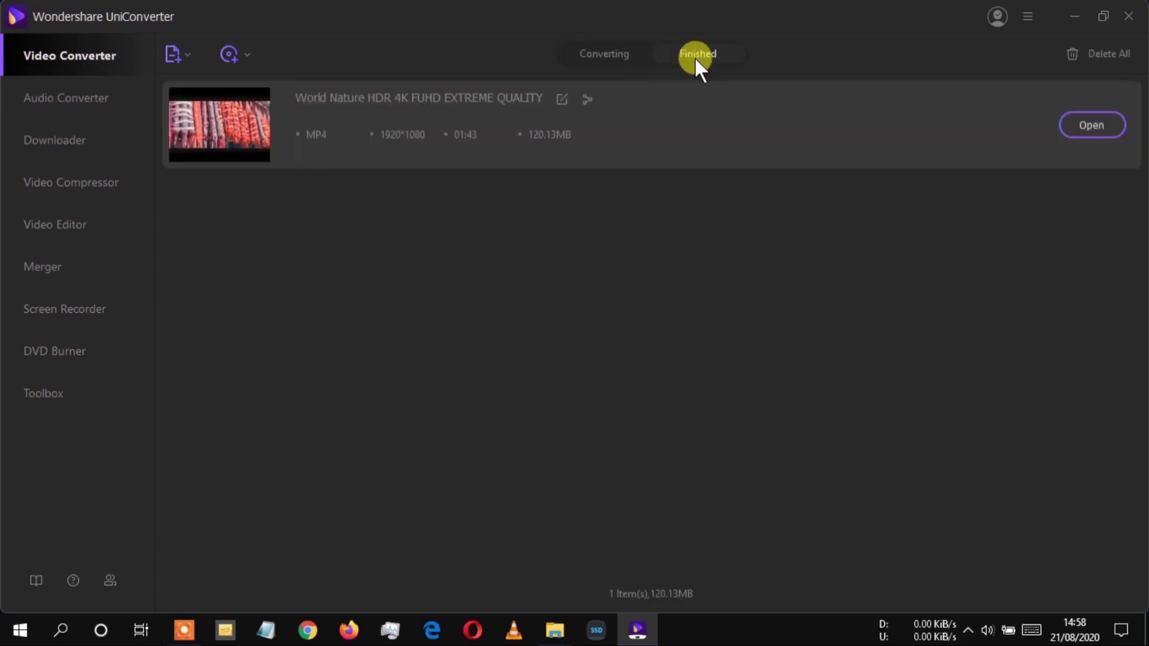
left_click(622, 60)
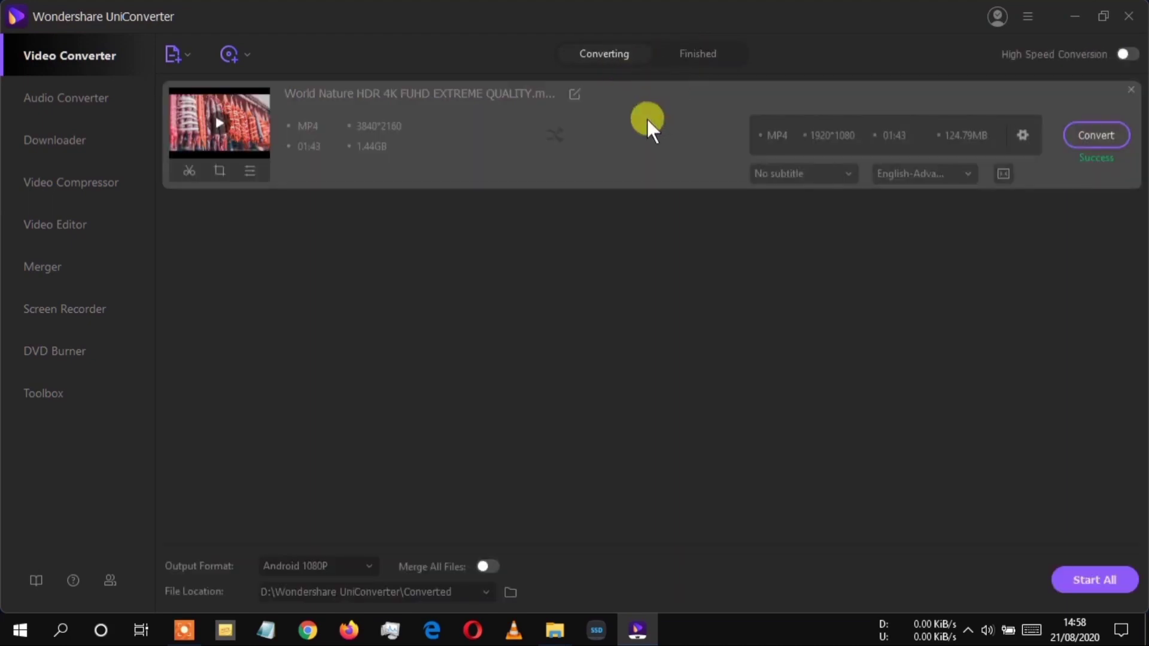
left_click(710, 53)
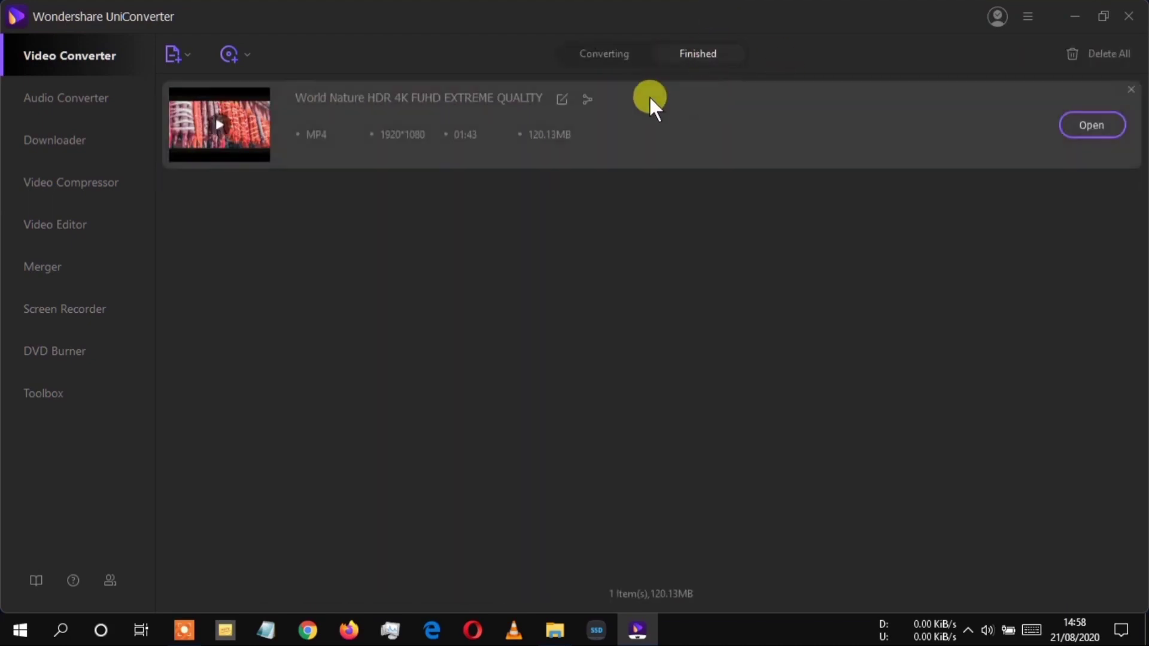
left_click(1099, 124)
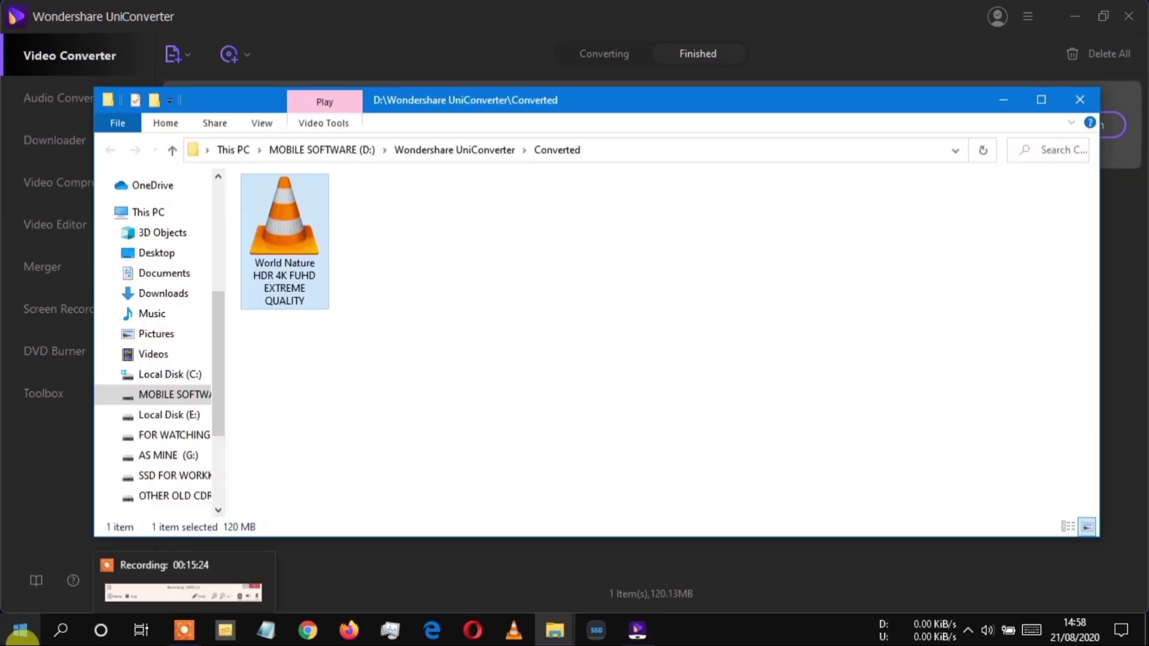
key("Return")
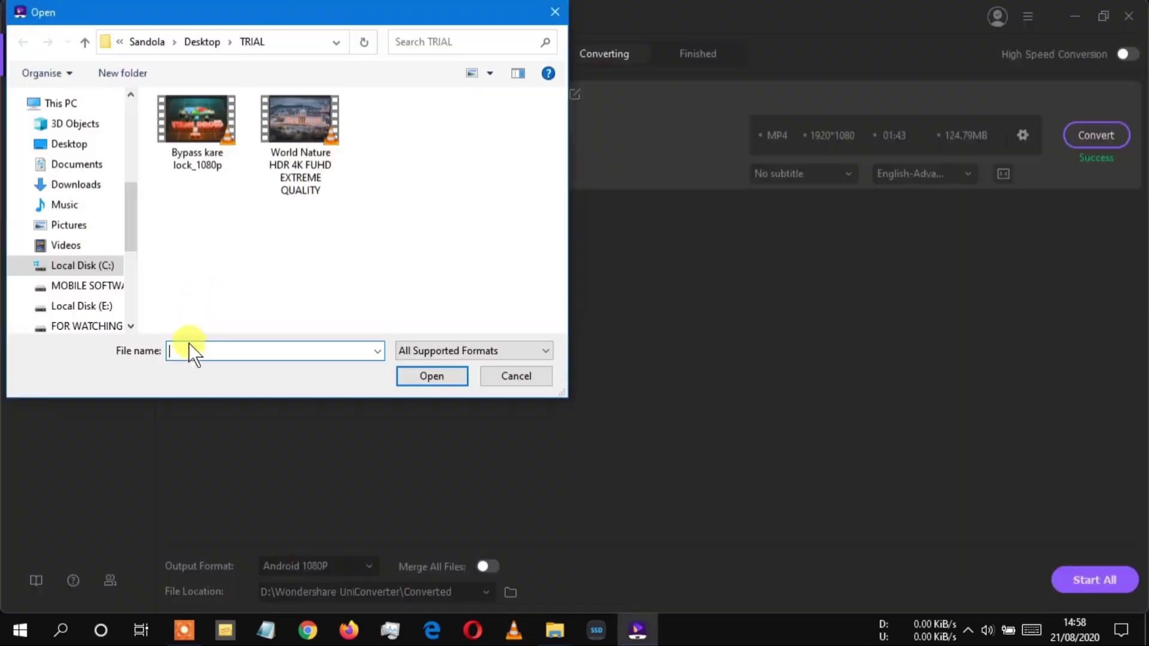
- Add the video "Bypass kare lock_1080p" from the TRIAL folder to the conversion list twice
double_click(183, 141)
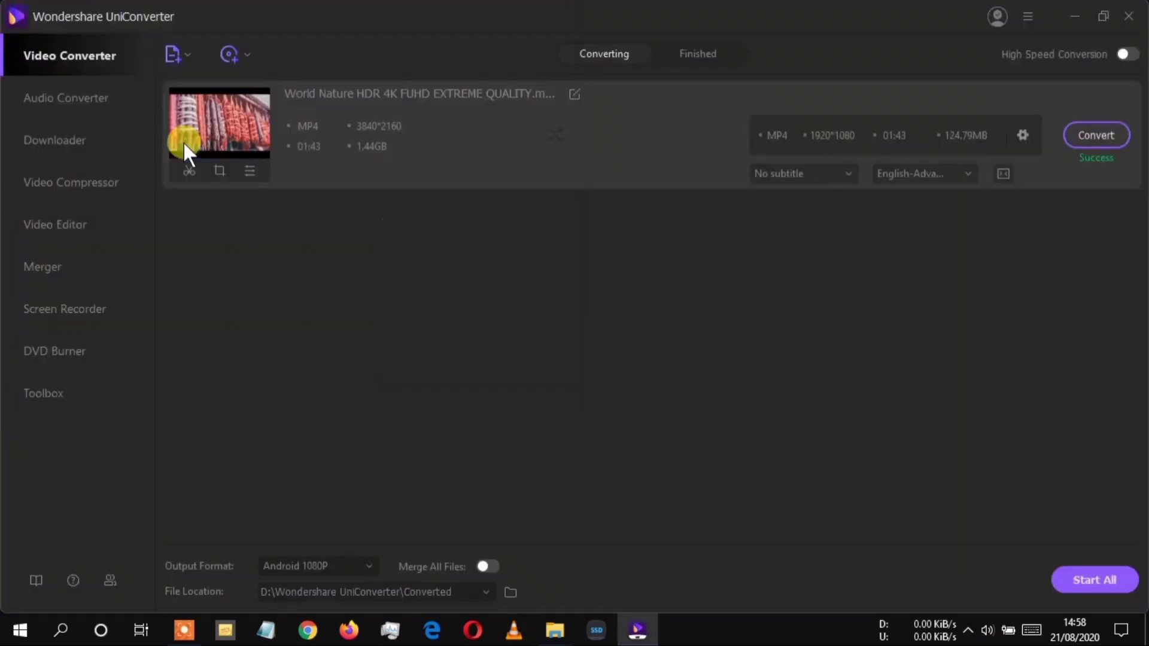
left_click(180, 52)
double_click(200, 143)
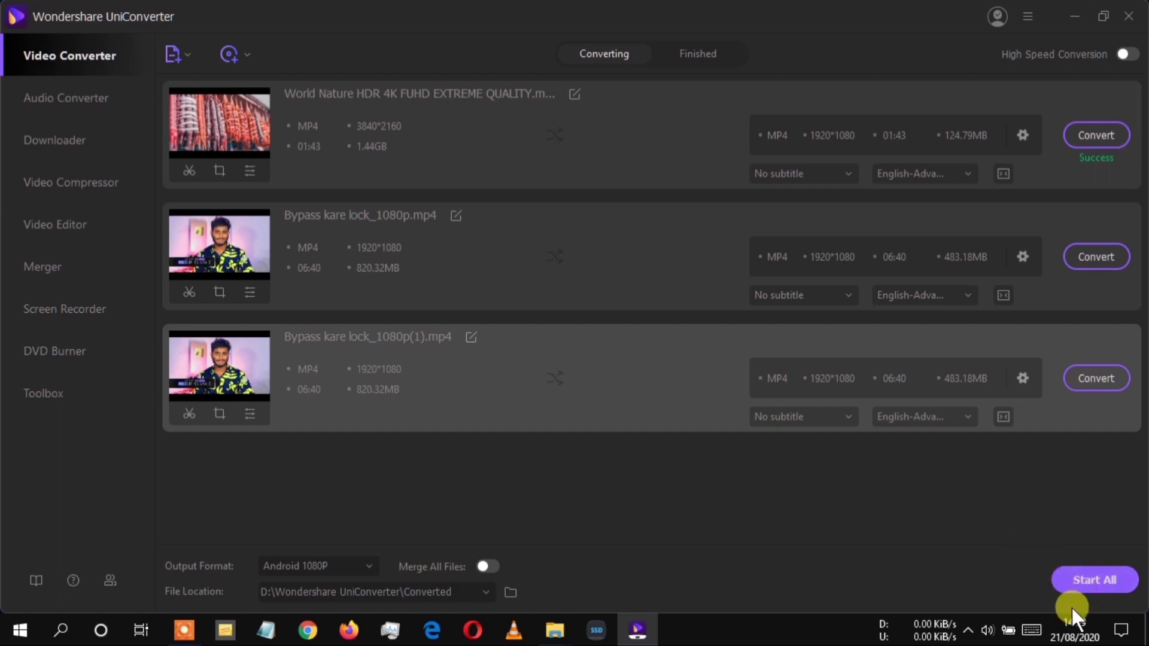
- Start converting all the listed videos together and cancel the conversion
left_click(1083, 585)
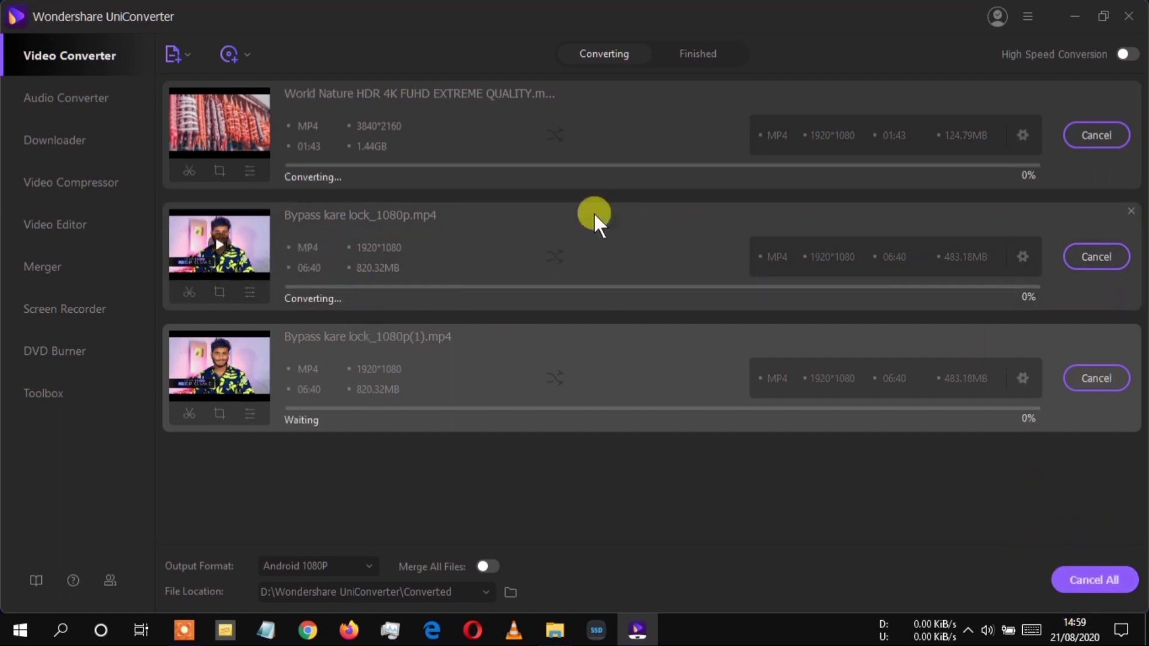
left_click(1088, 137)
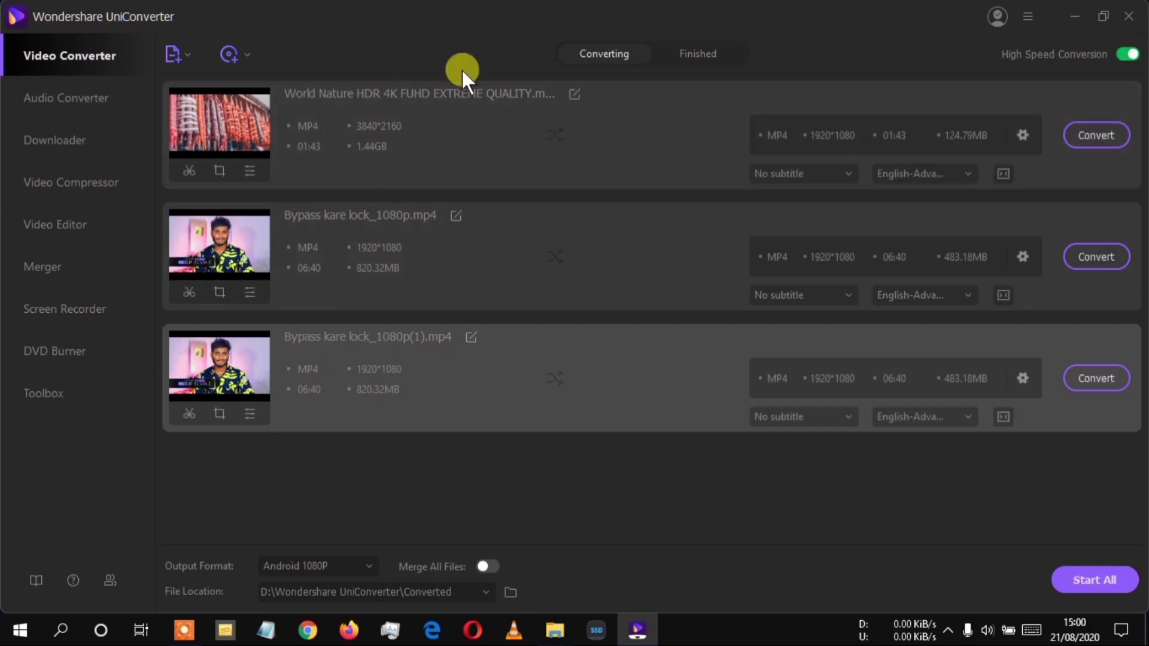
left_click(676, 54)
left_click(618, 54)
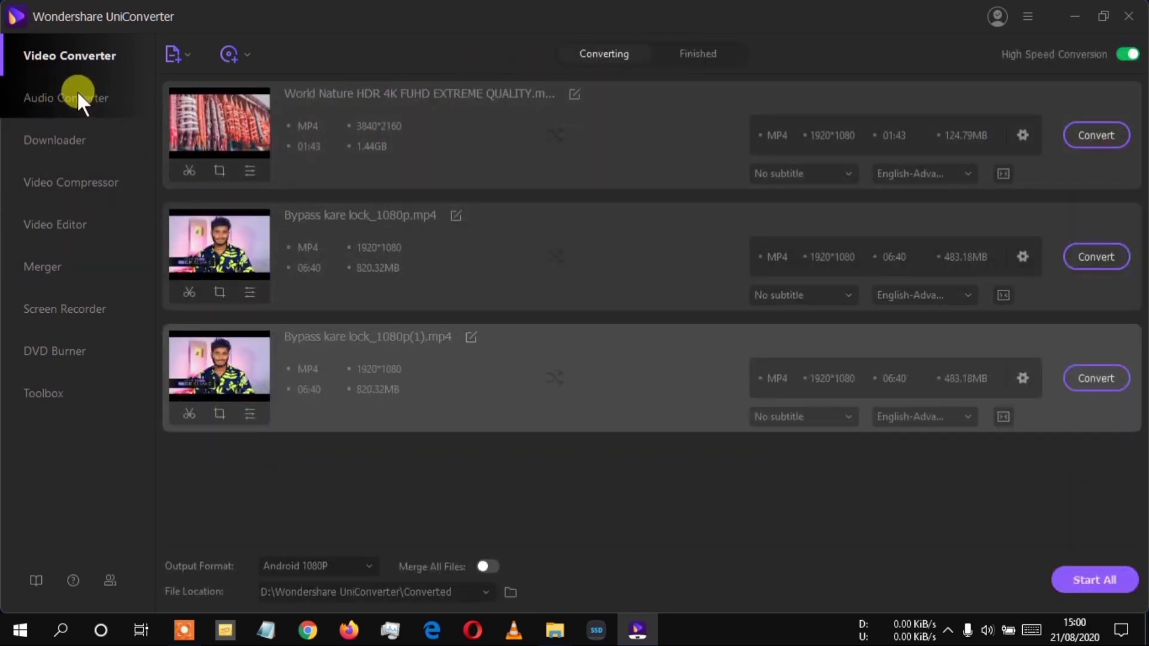
- View the Audio Converter, open the Downloader's URL entry and enter "www" in it
left_click(112, 99)
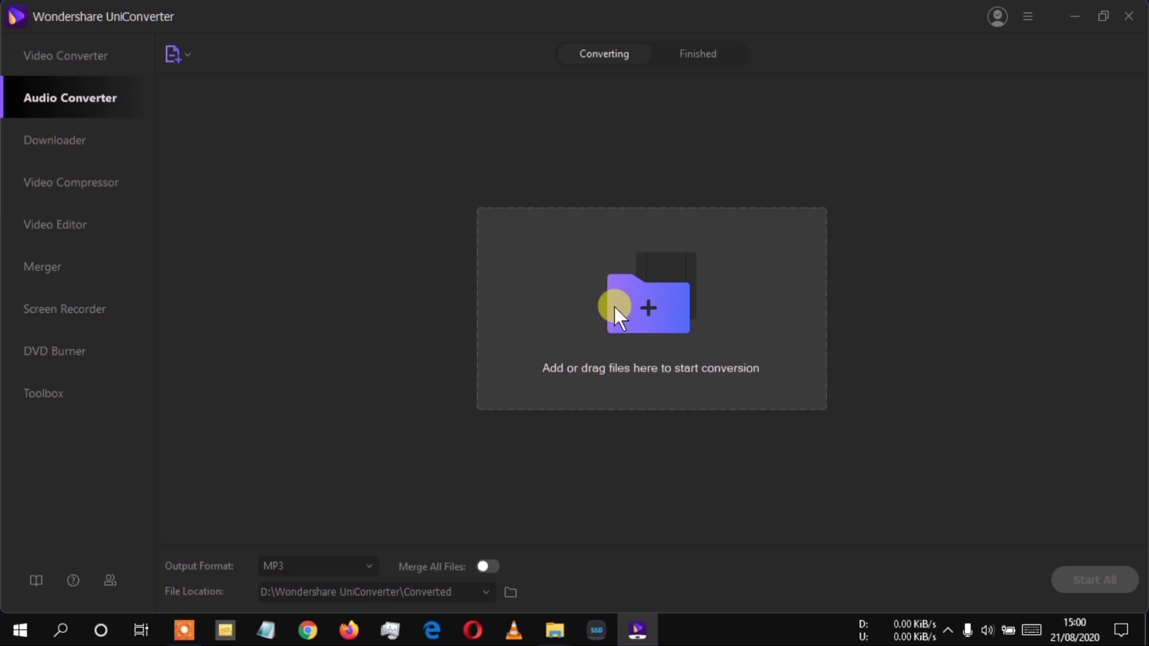
left_click(33, 147)
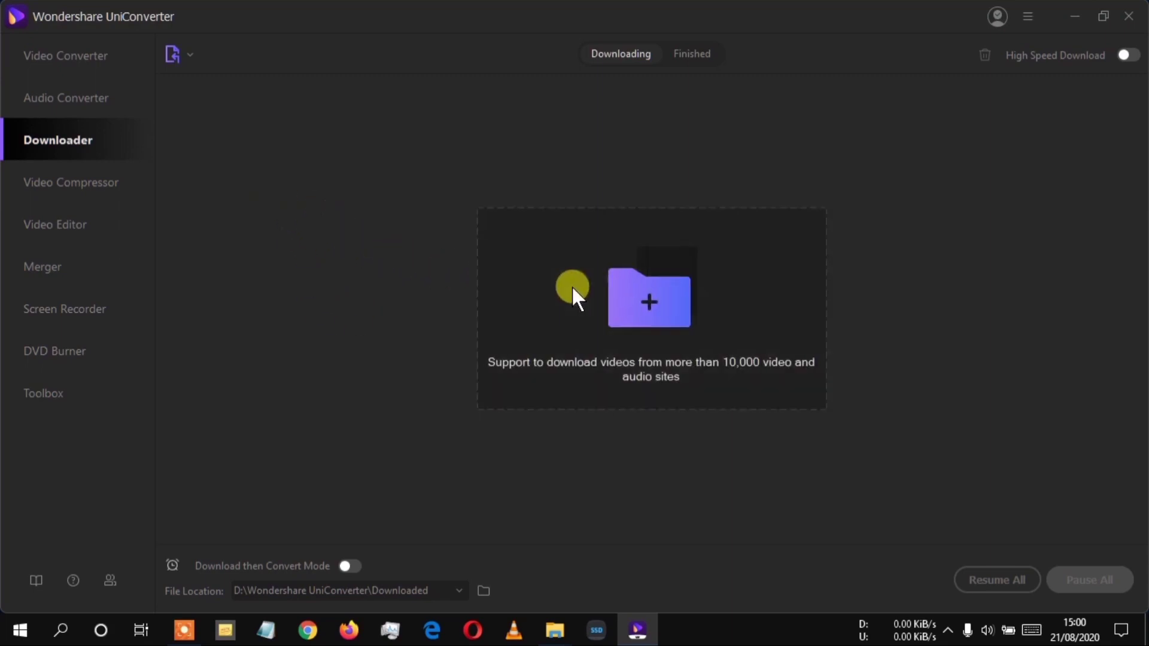
left_click(572, 286)
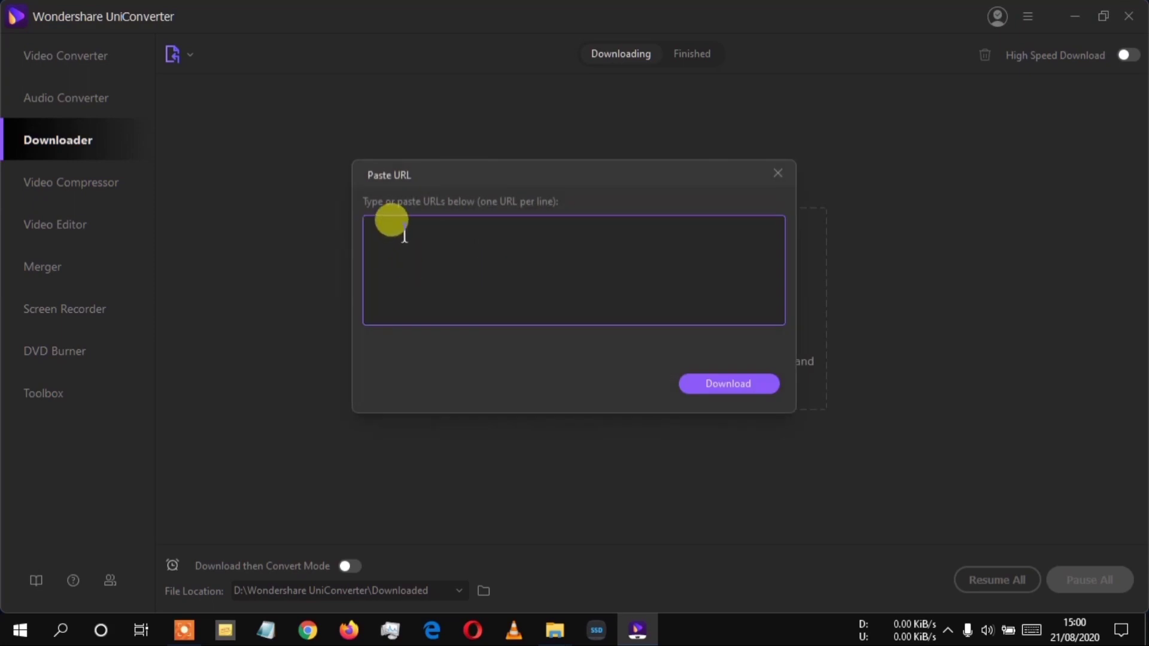
type("www")
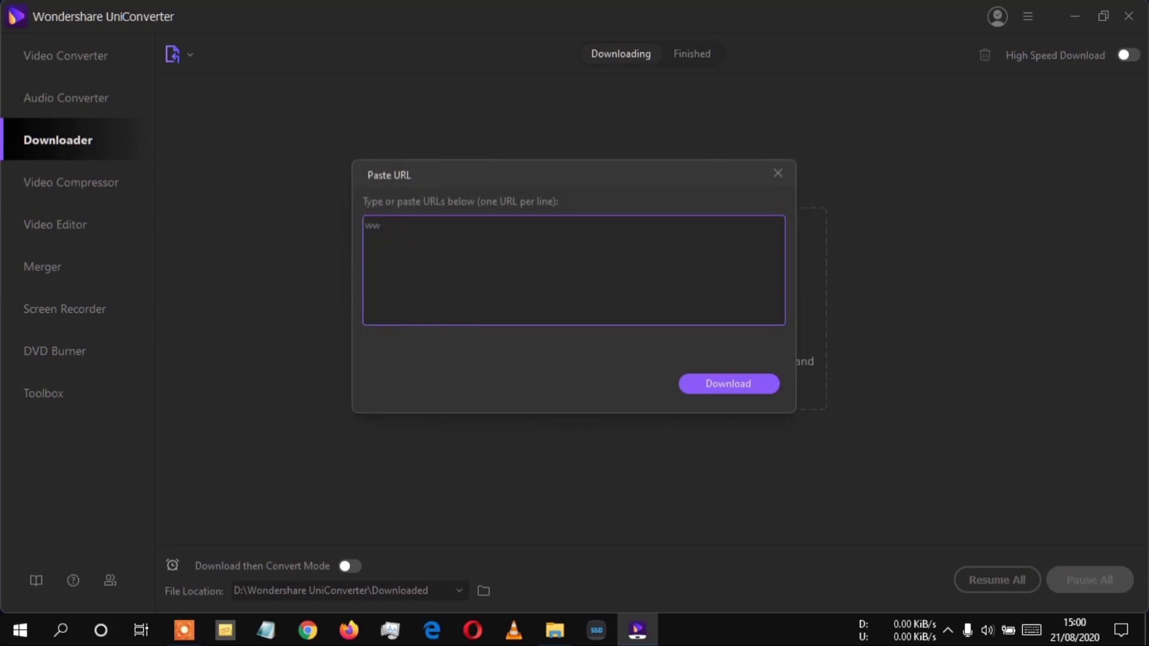
- Add the World Nature HDR 4K video from the TRIAL folder to the Video Compressor
left_click(45, 184)
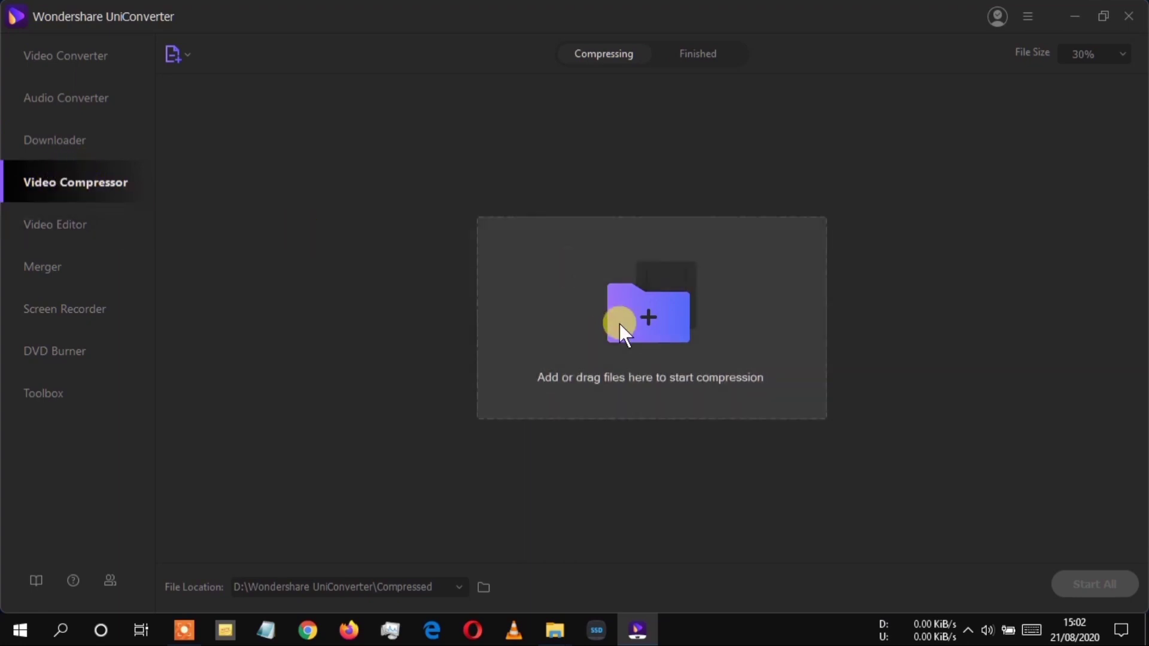
left_click(620, 324)
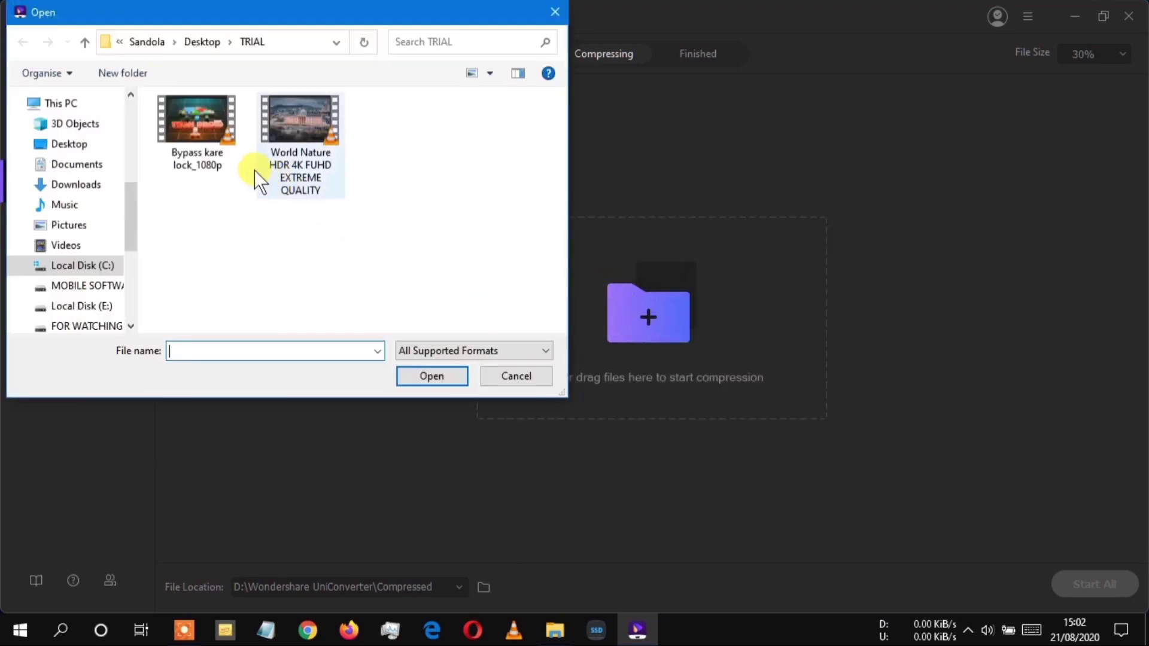
double_click(289, 132)
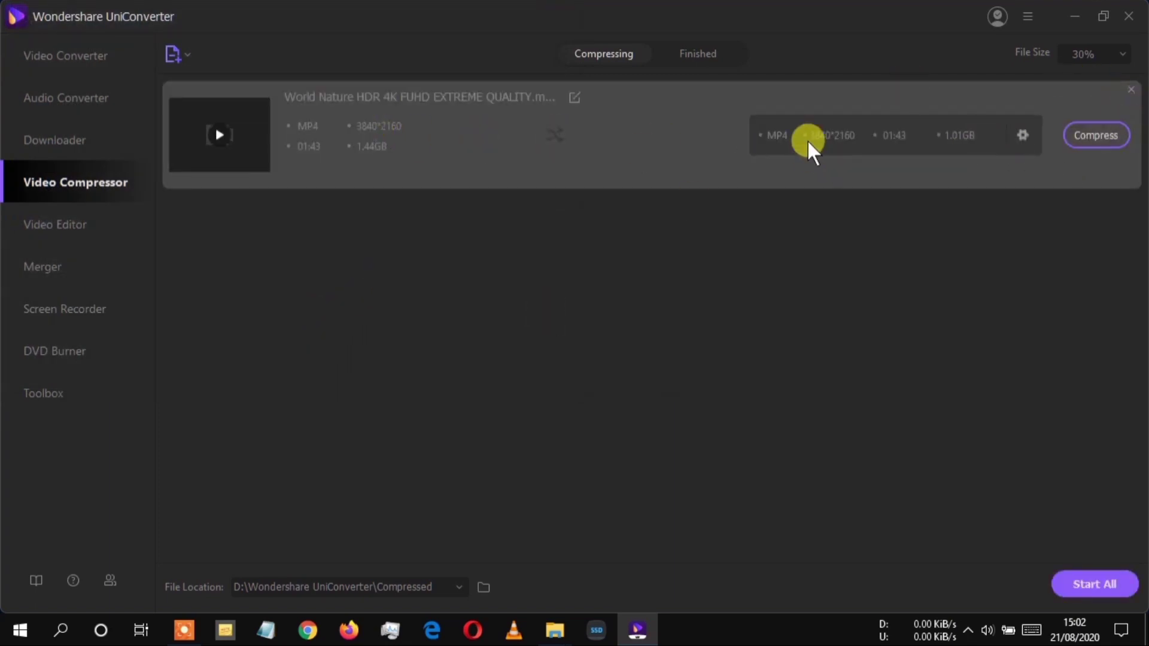
- Reduce the World Nature video's target file size to about 207 MB, keeping the MP4 format and Auto resolution
left_click(1023, 135)
left_click_drag(589, 198, 606, 215)
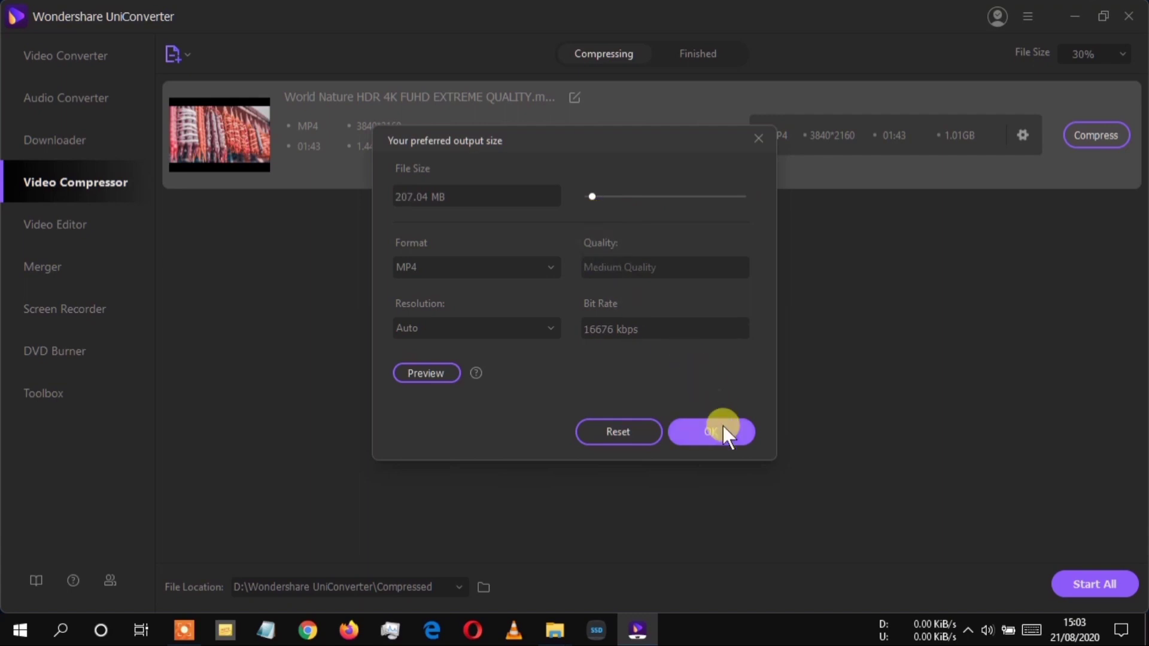
left_click(722, 428)
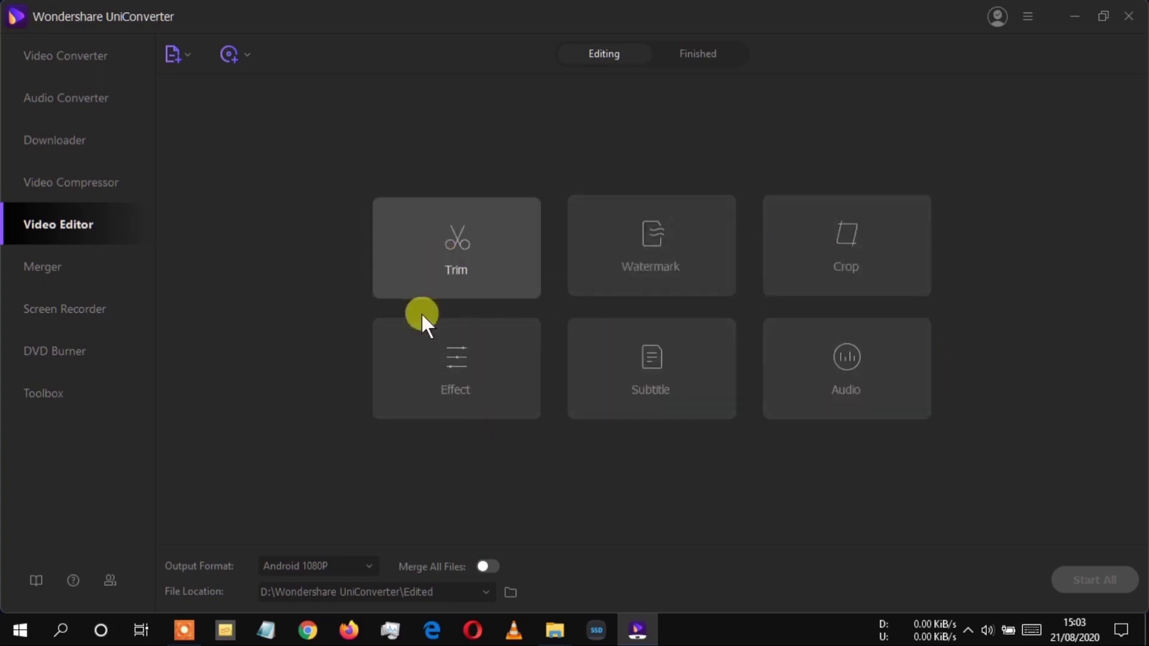
- Load "Bypass kare lock_1080p" into the Video Editor's trimmer, split it twice and delete the middle segment
double_click(197, 117)
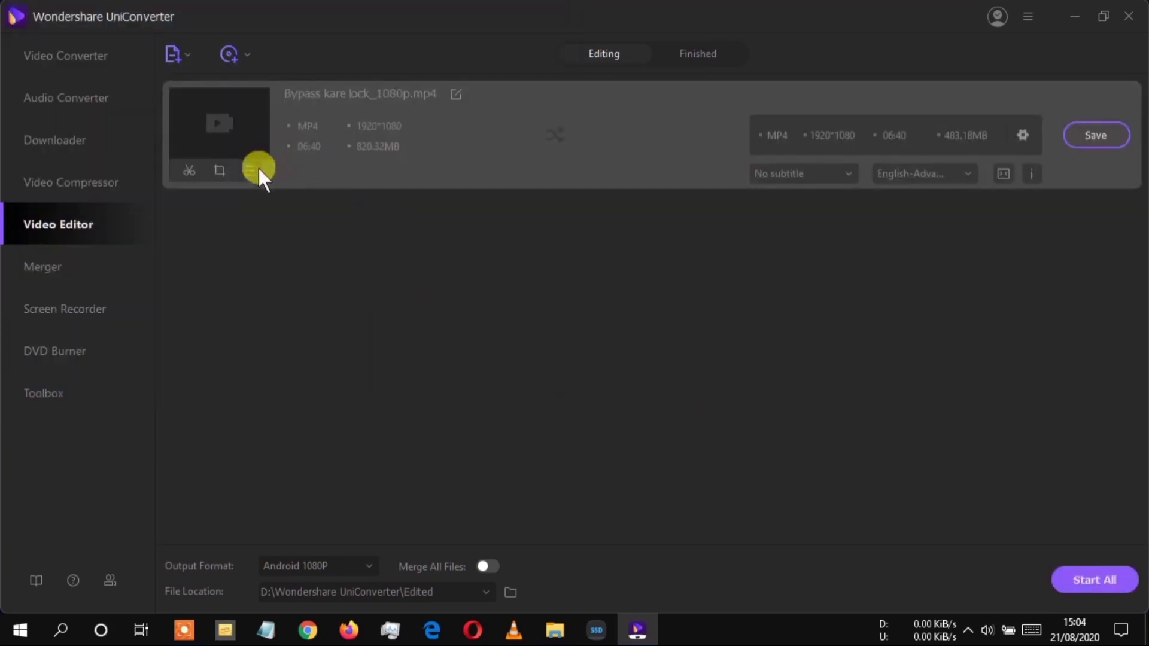
left_click(257, 167)
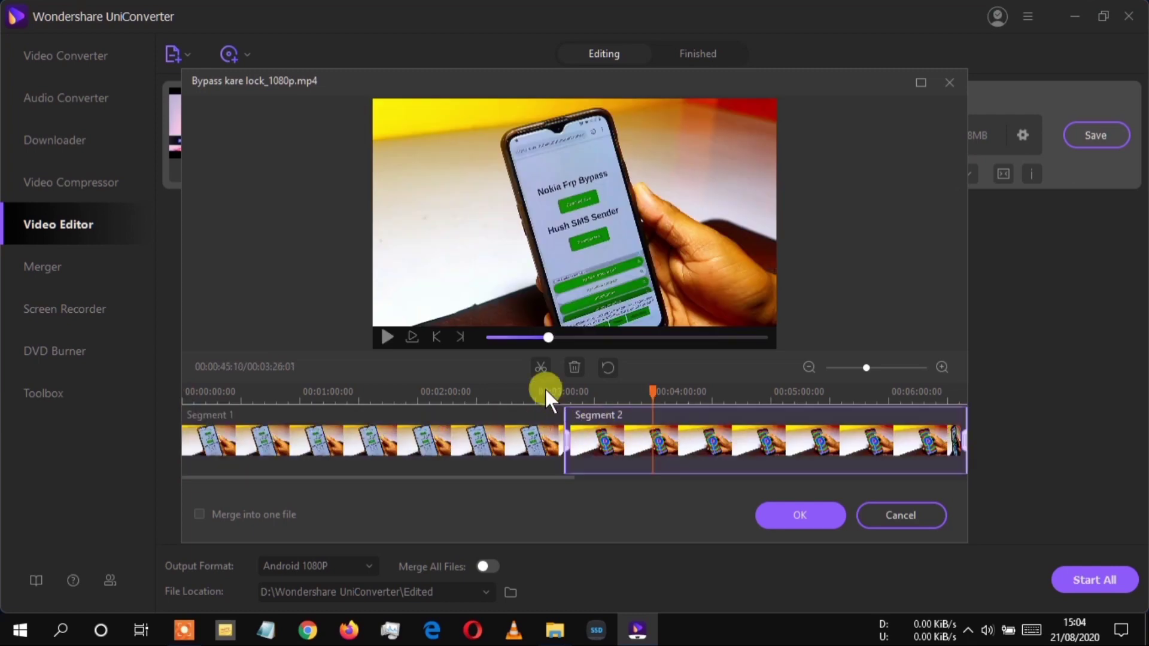
left_click(541, 367)
left_click(592, 434)
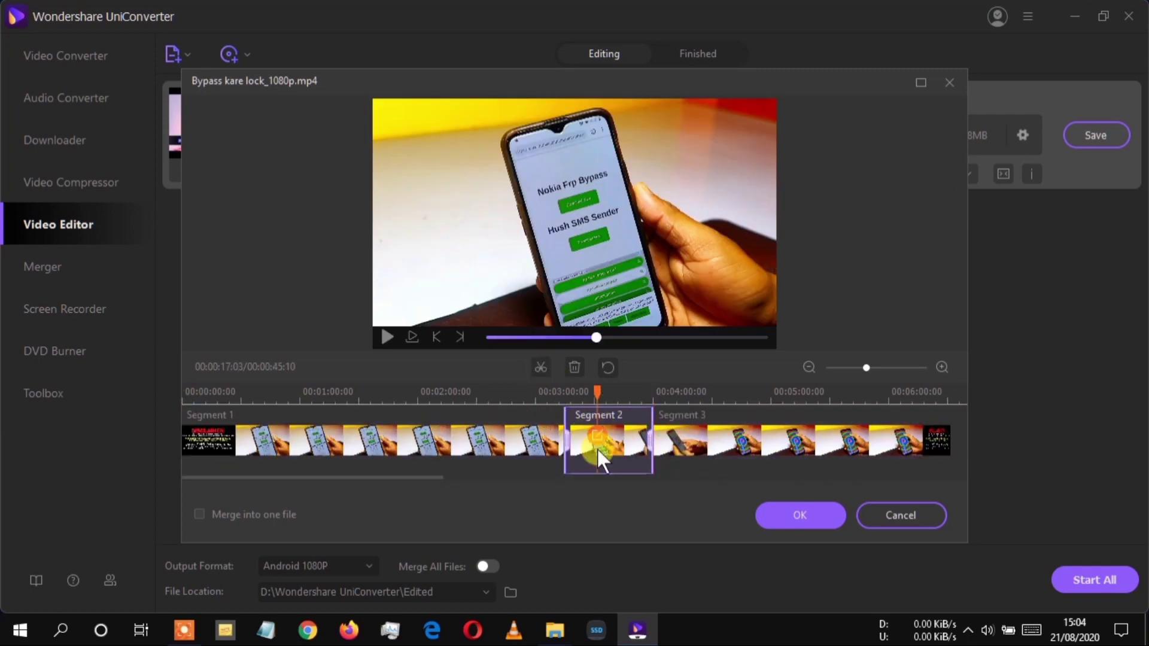
left_click(574, 368)
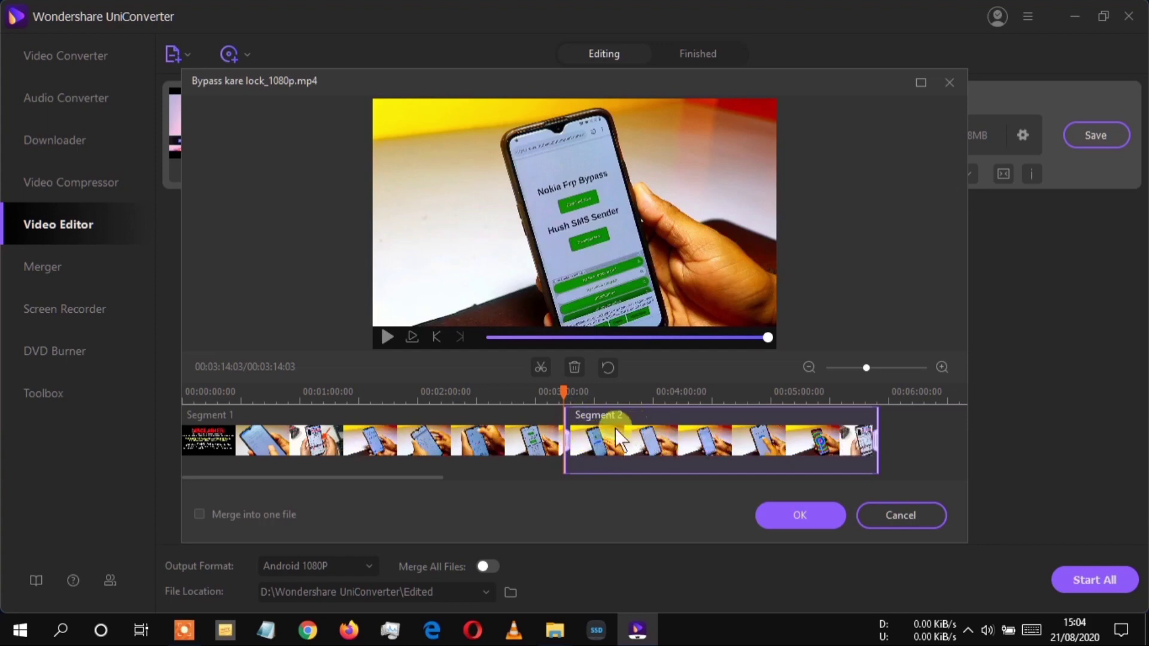
- Cut off the end part of the first segment, preview the remaining video and apply the trim
left_click(540, 366)
left_click(562, 392)
left_click(387, 336)
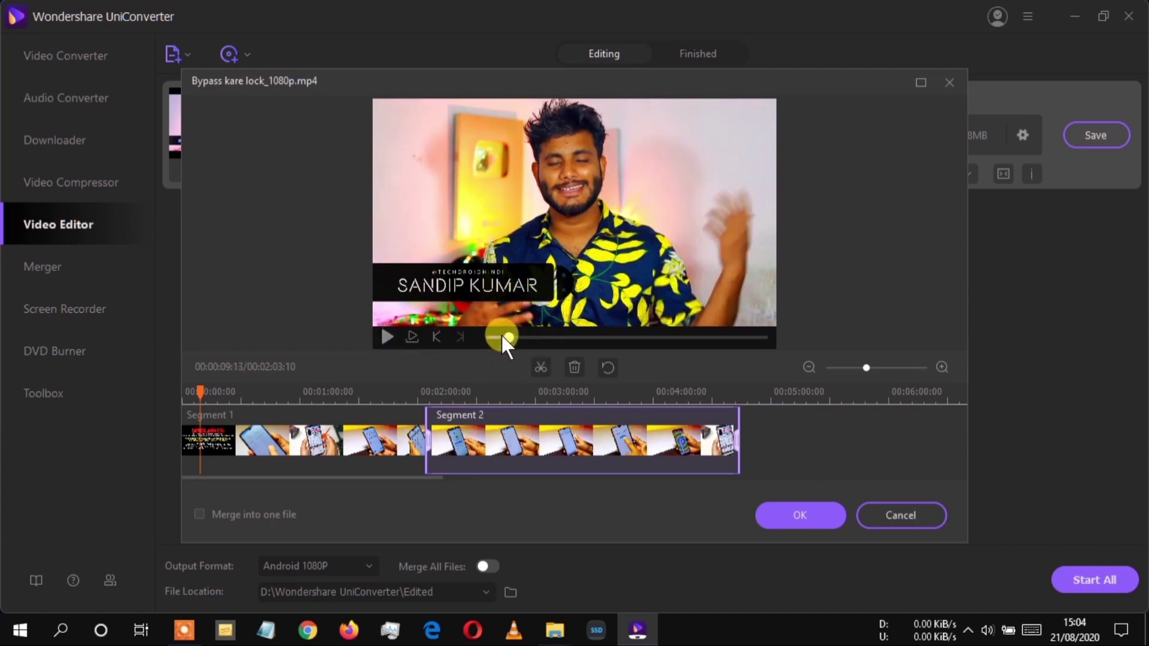
left_click(781, 515)
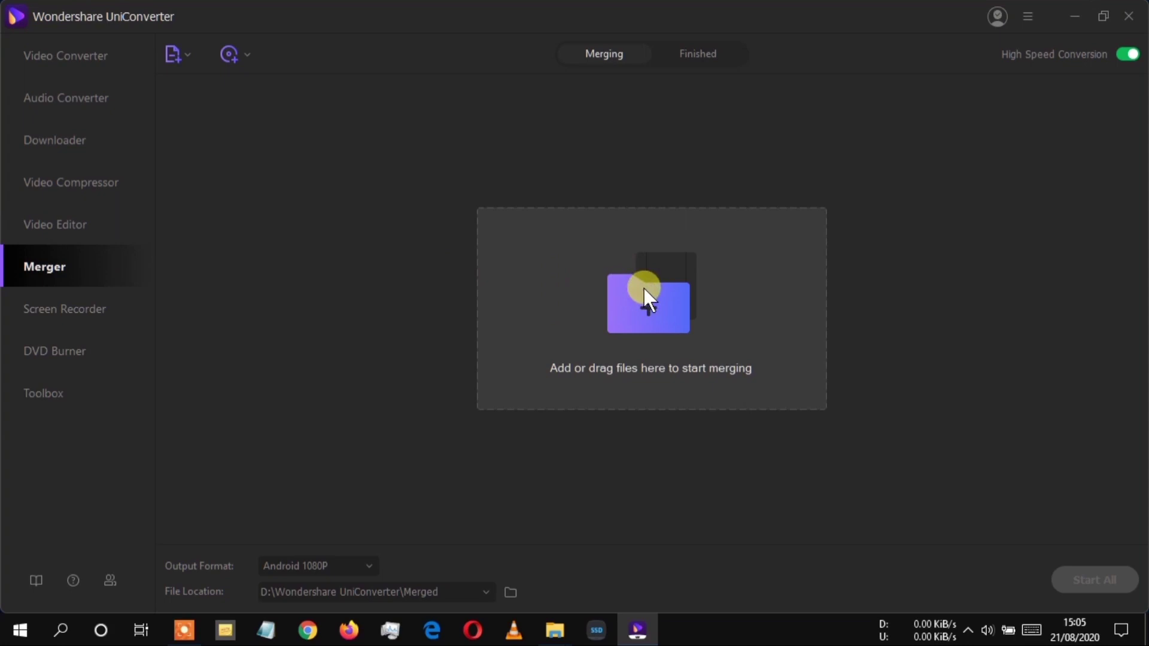
- Add videos from the TRIAL folder to the Merger
left_click(648, 324)
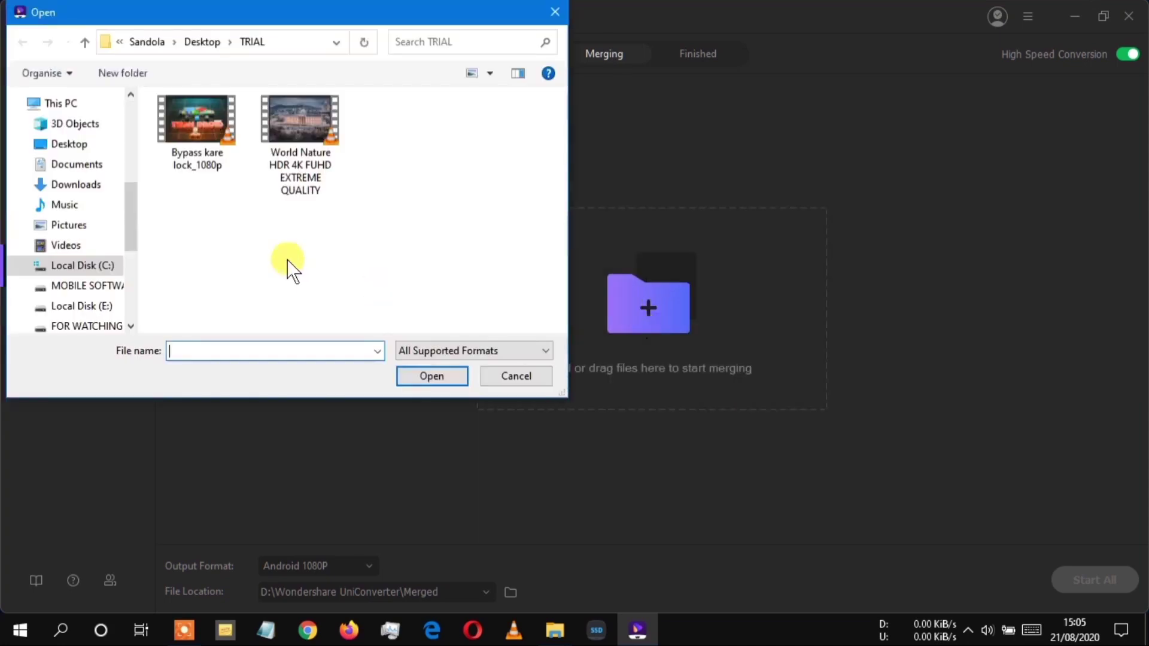
left_click(410, 372)
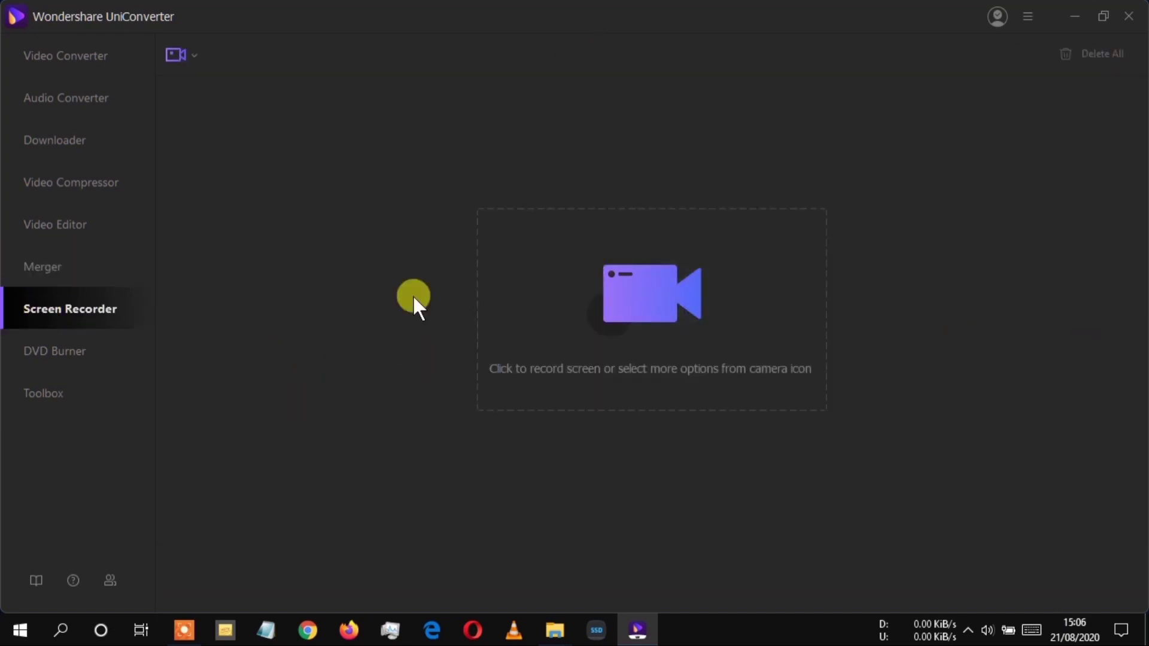
- Open the Screen Recorder and set its capture area to about 799 × 546 over the desktop's lower-left part
left_click(633, 322)
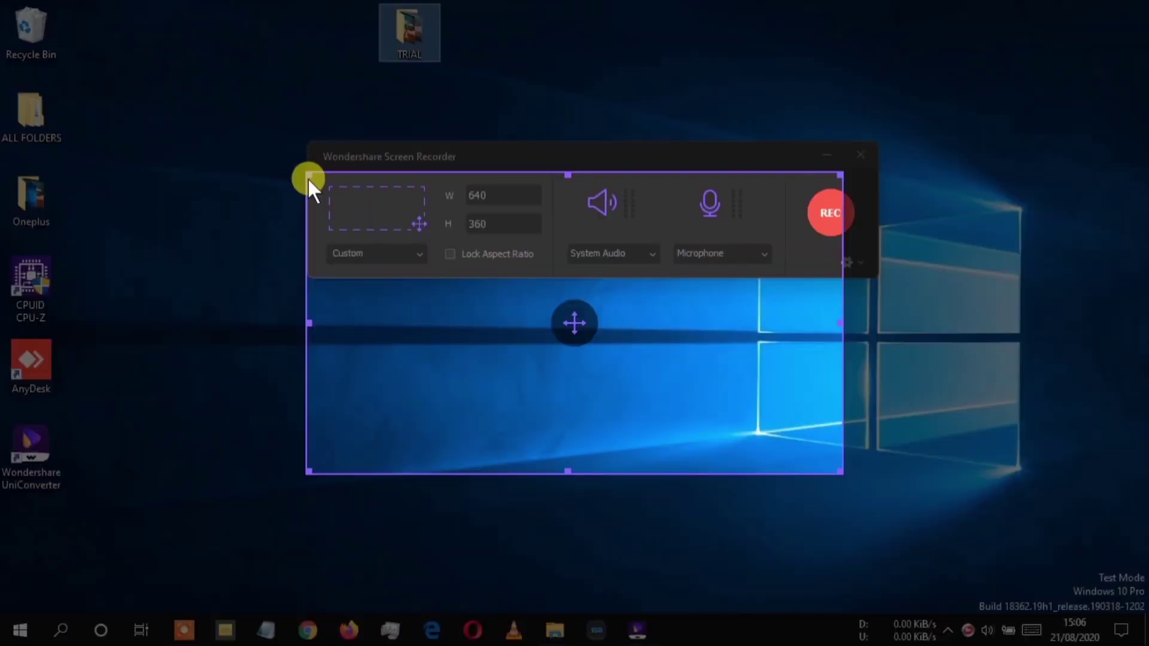
left_click_drag(308, 176, 141, 44)
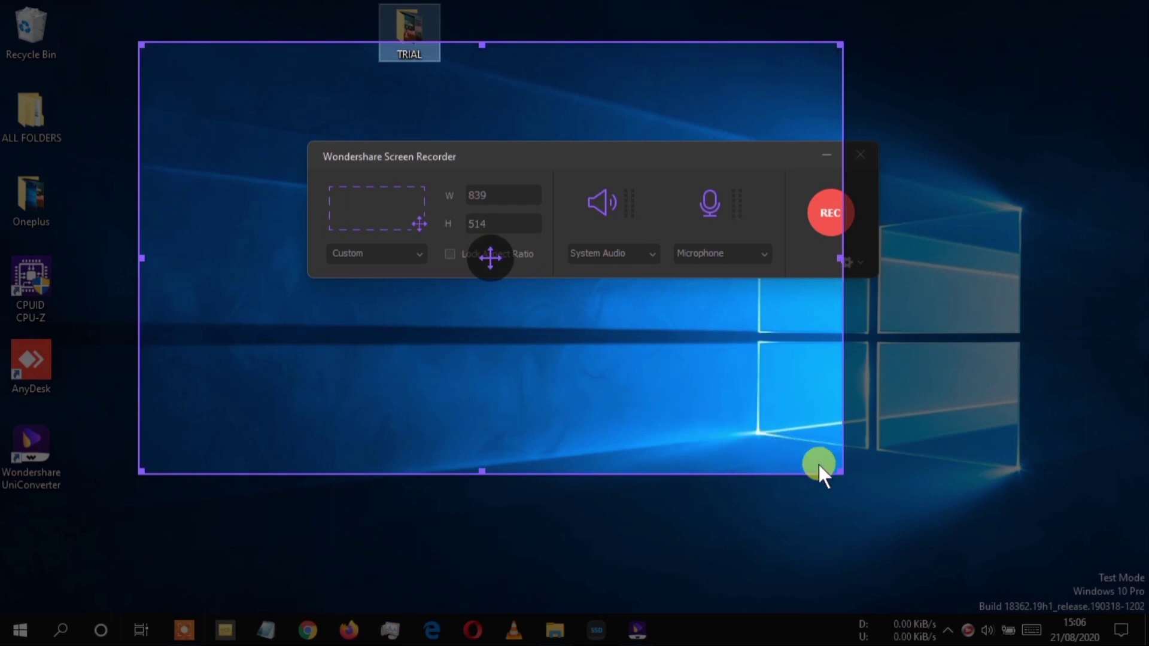
left_click_drag(835, 470, 685, 500)
left_click_drag(141, 259, 13, 261)
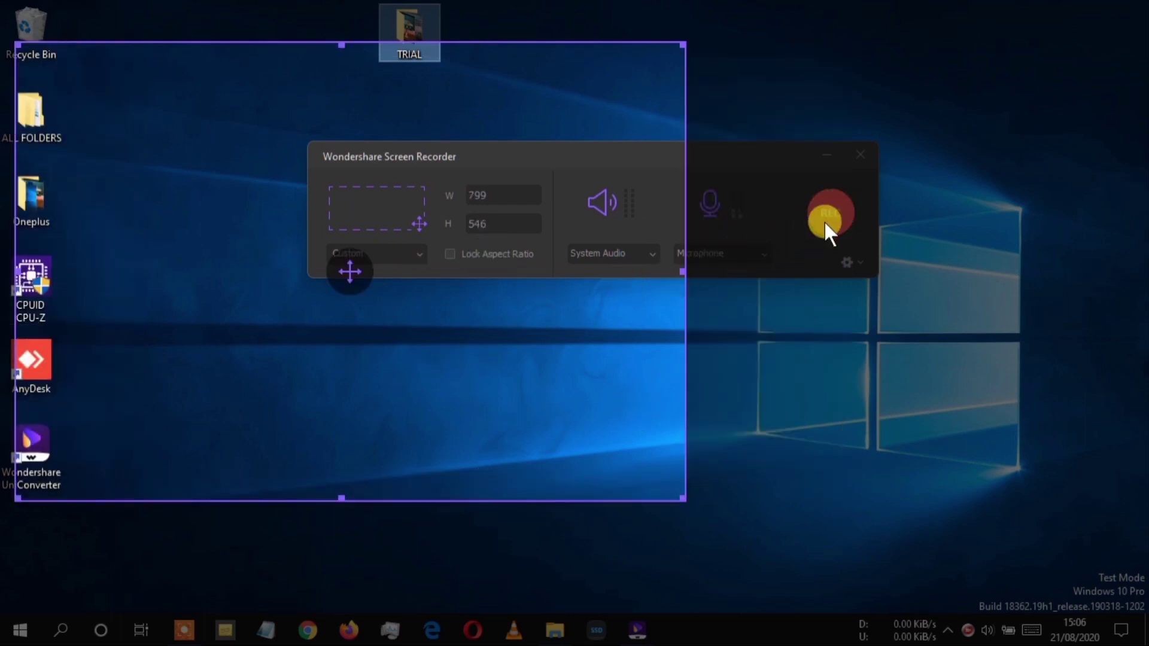
left_click_drag(561, 350, 548, 432)
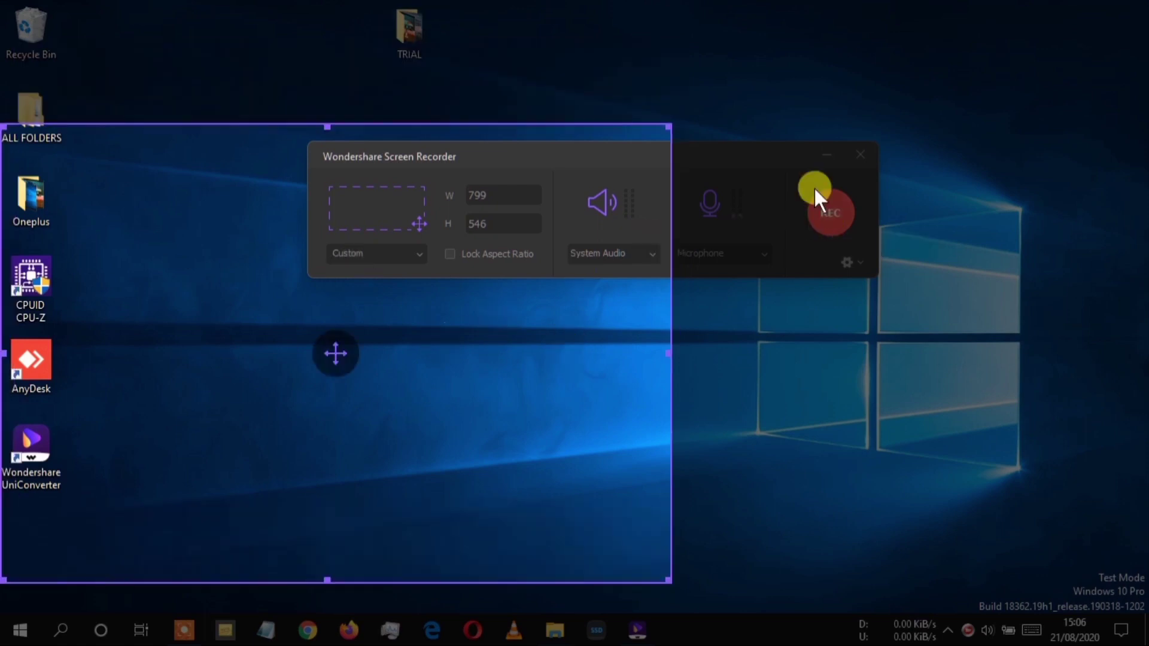
- Record the desktop while opening and closing the Oneplus folder, and stop the recording
left_click(835, 213)
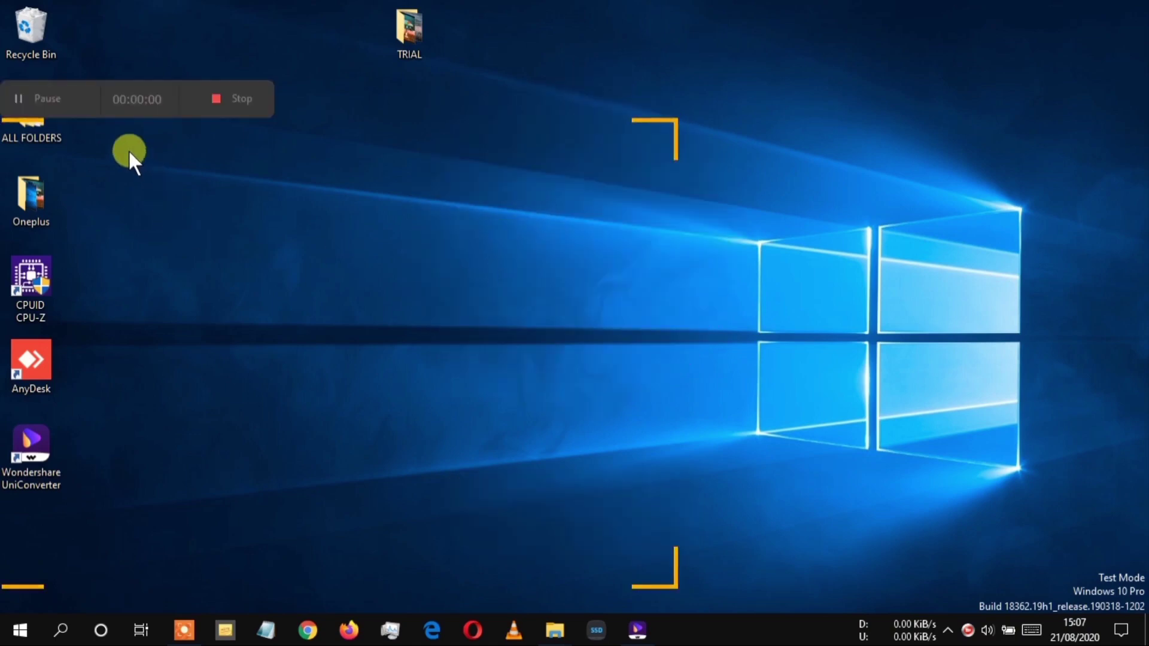
left_click(9, 625)
left_click(7, 629)
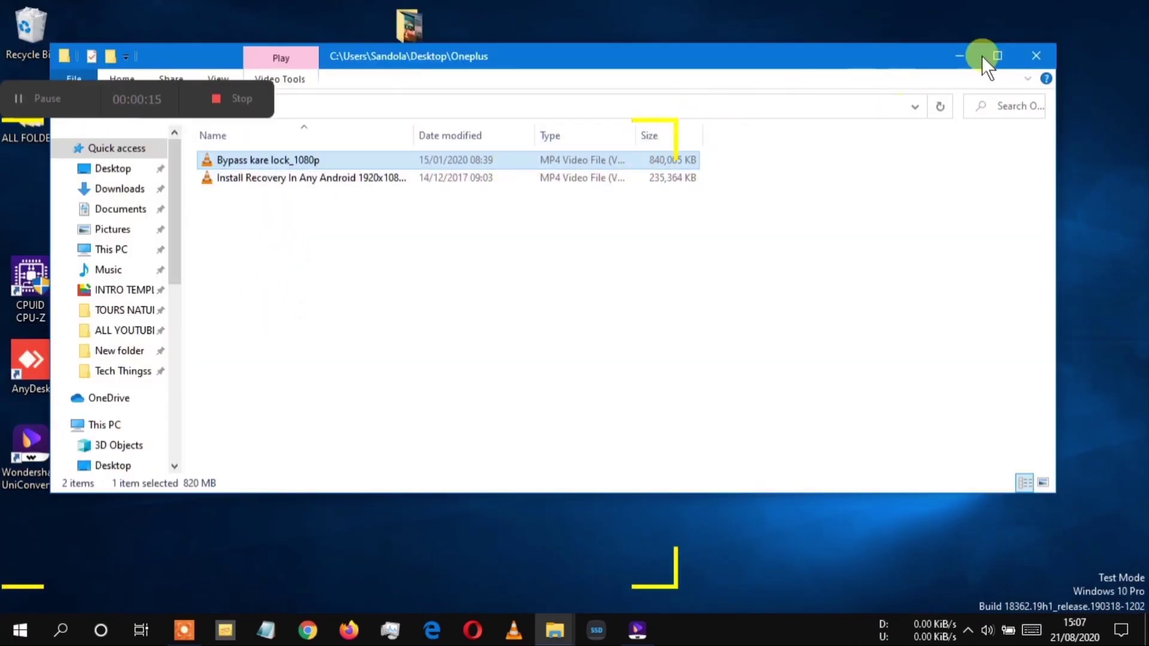
left_click(1035, 50)
left_click(224, 97)
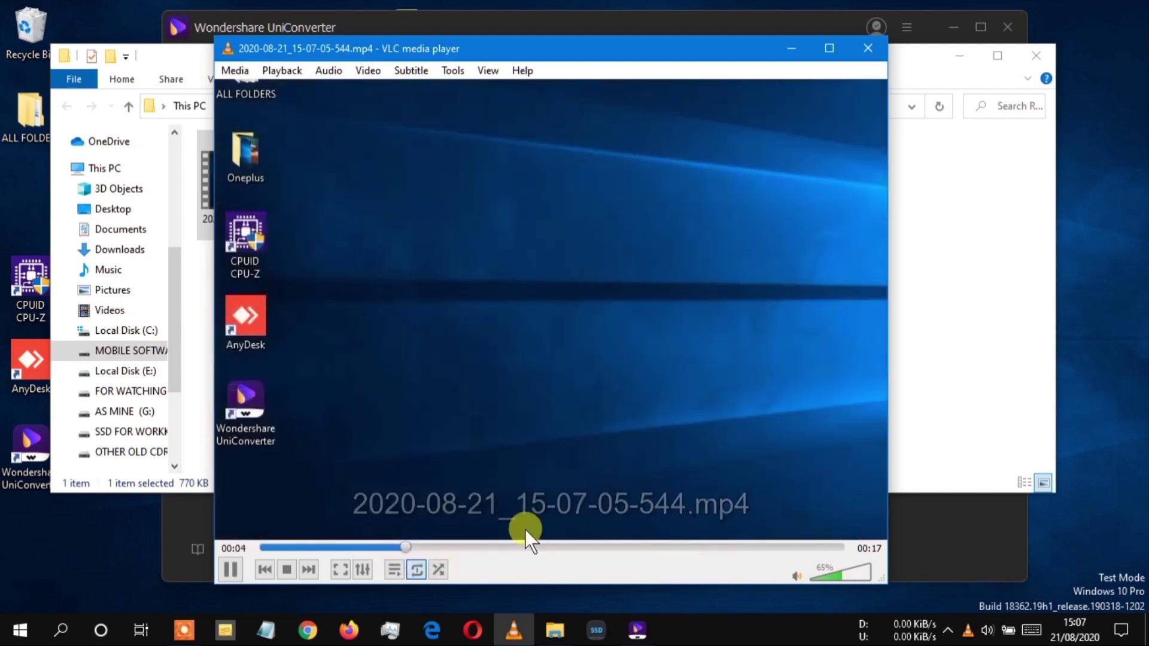
- Play the recorded screen video from the Recorded folder, and close the player and the folder
left_click(873, 49)
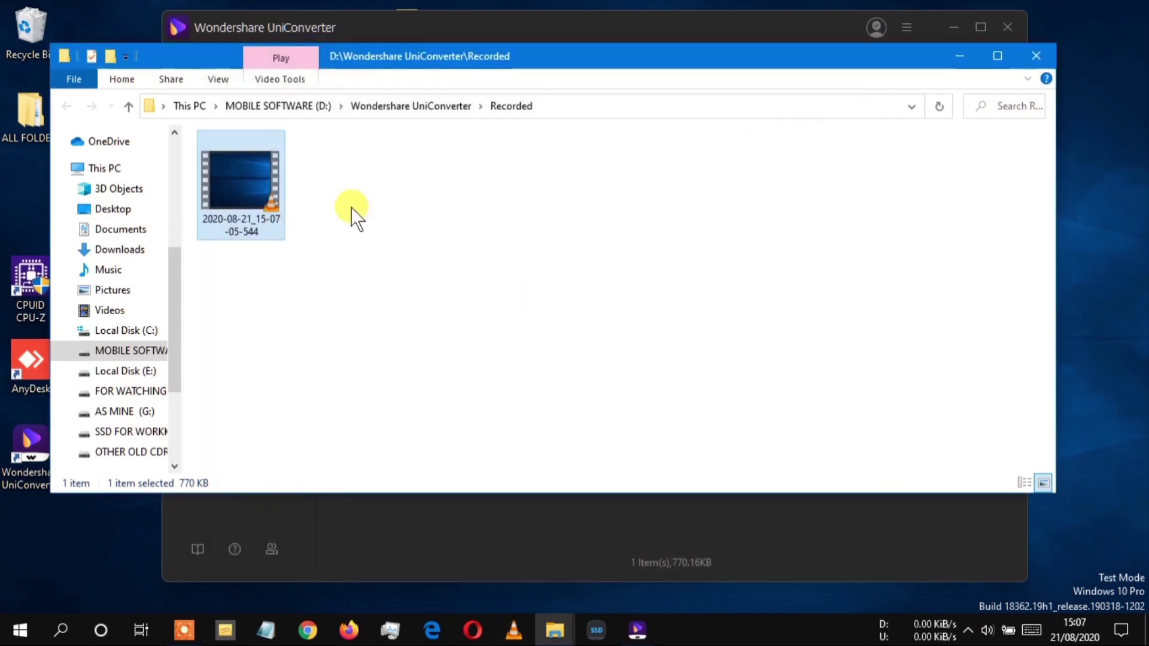
left_click(1037, 54)
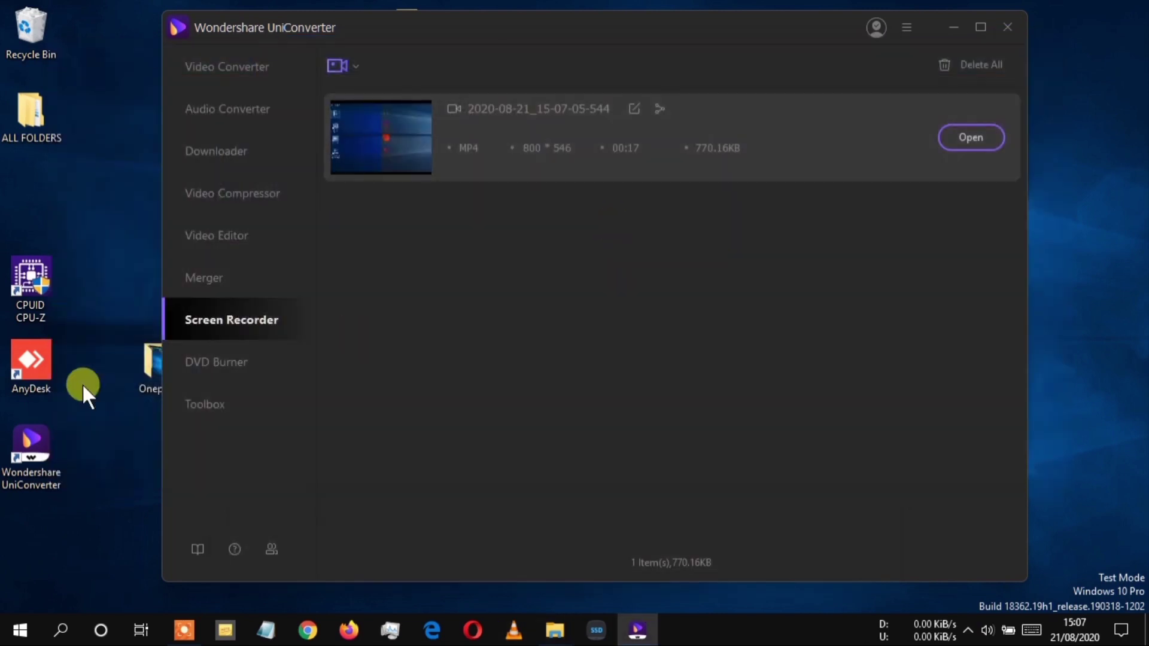
- Add the video "Bypass kare lock_1080p" to the DVD Burner and choose ISO File as the burn target
left_click(207, 366)
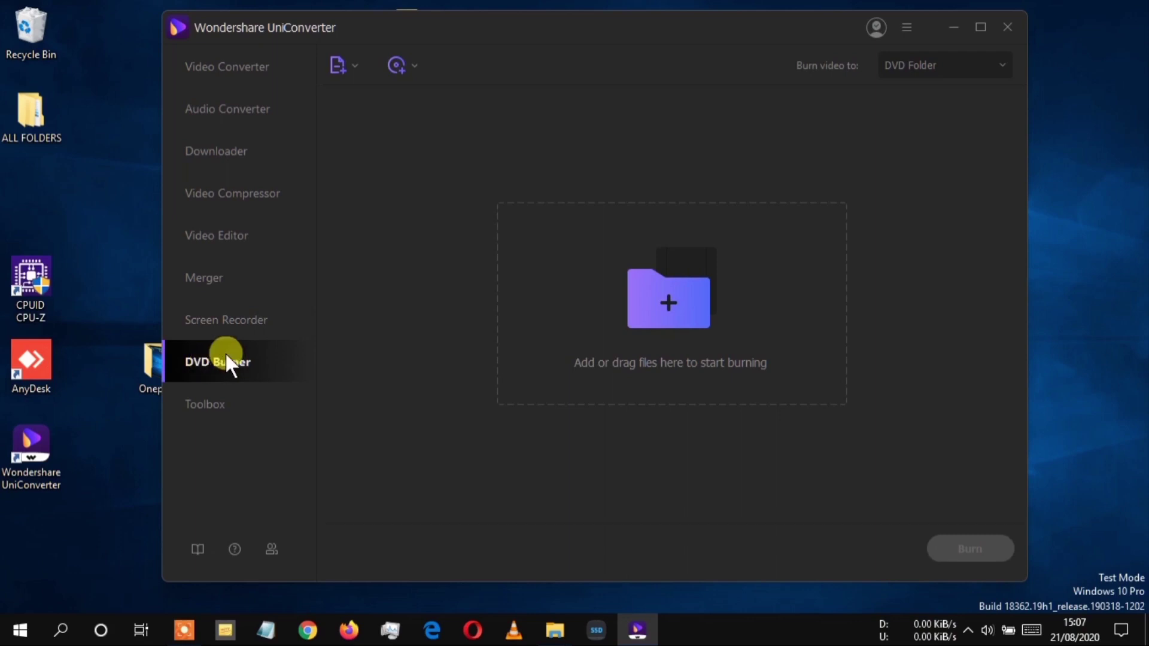
left_click(716, 313)
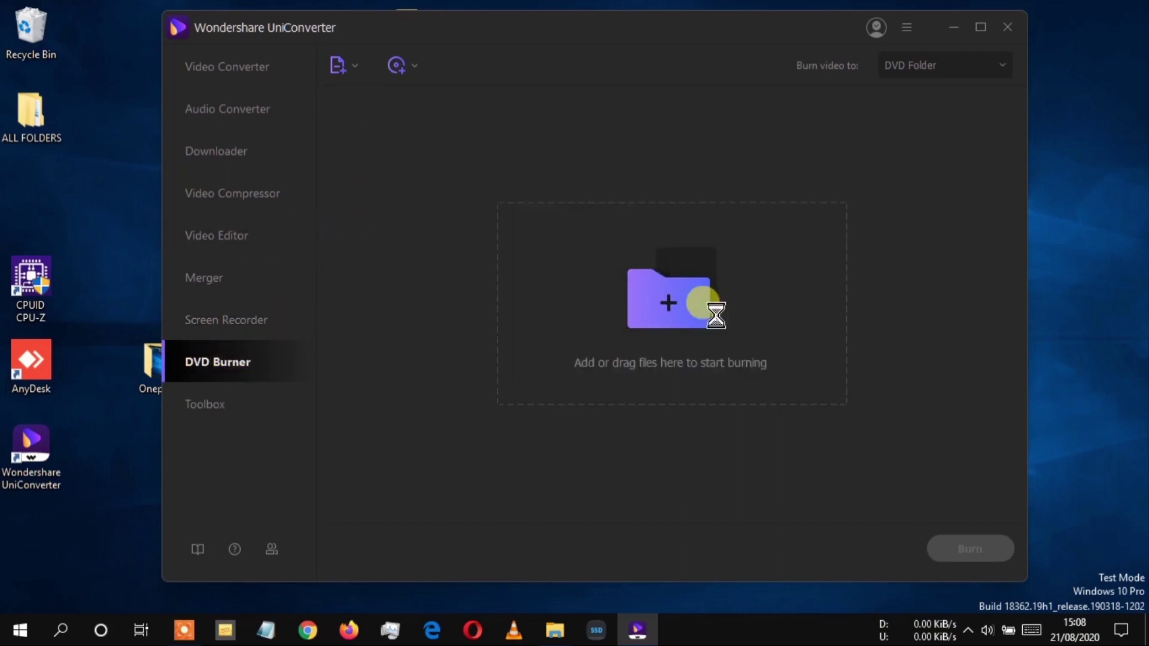
left_click(353, 177)
left_click(611, 395)
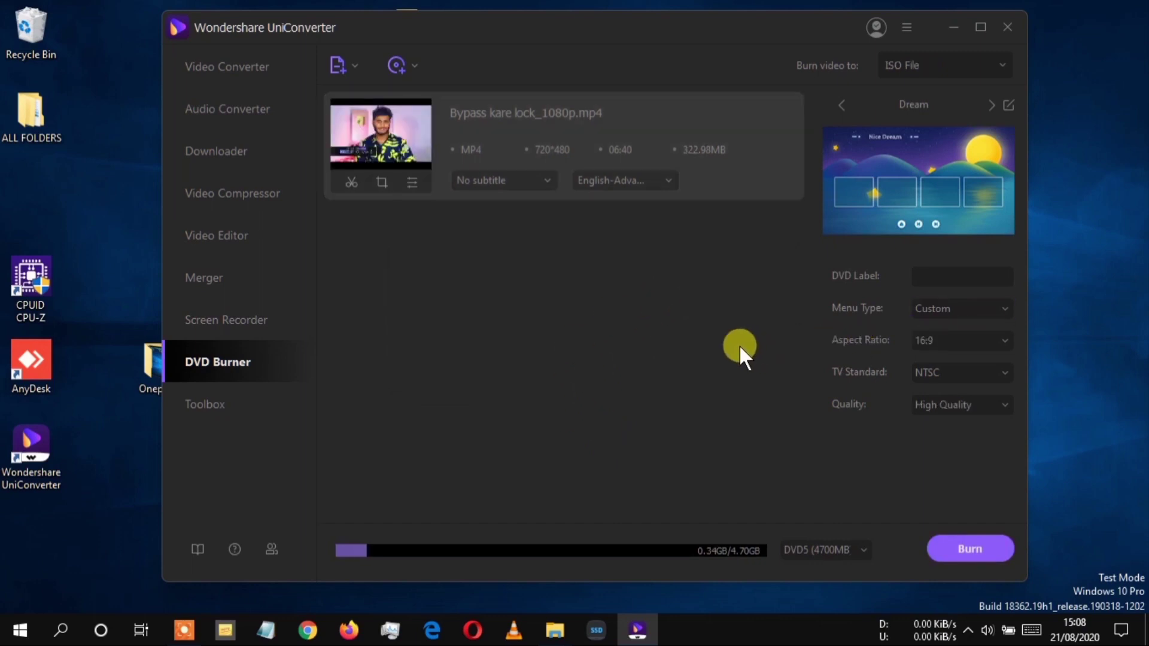
- Check the DVD's aspect ratio options and open the Toolbox to view its extra tools
left_click(977, 338)
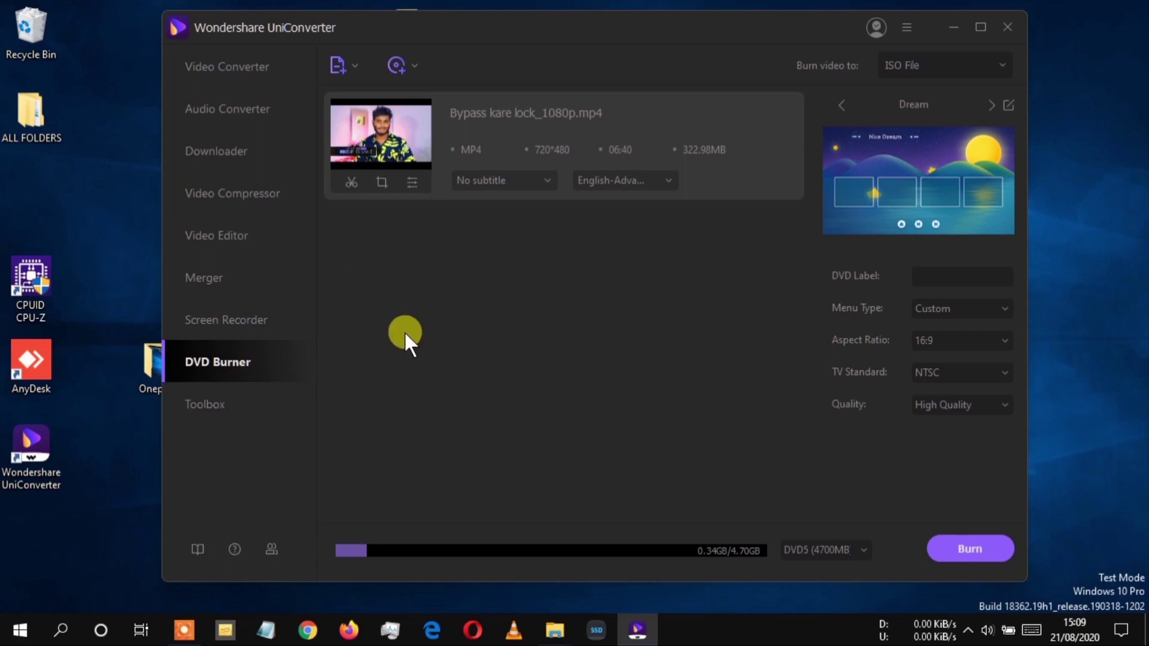
left_click(206, 397)
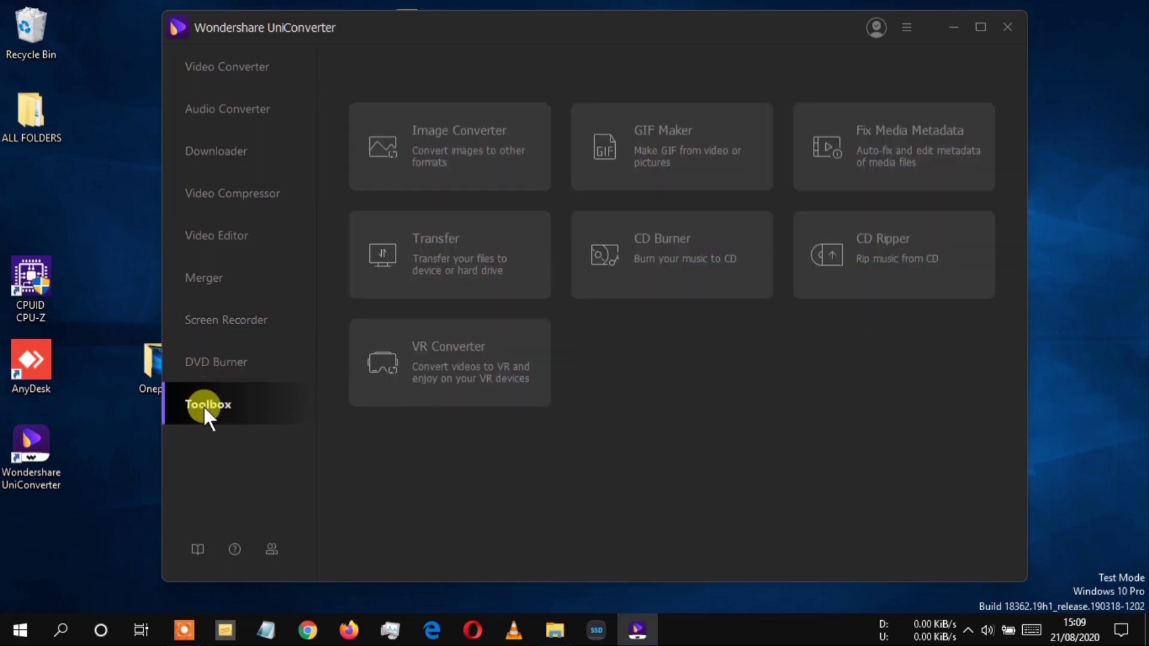